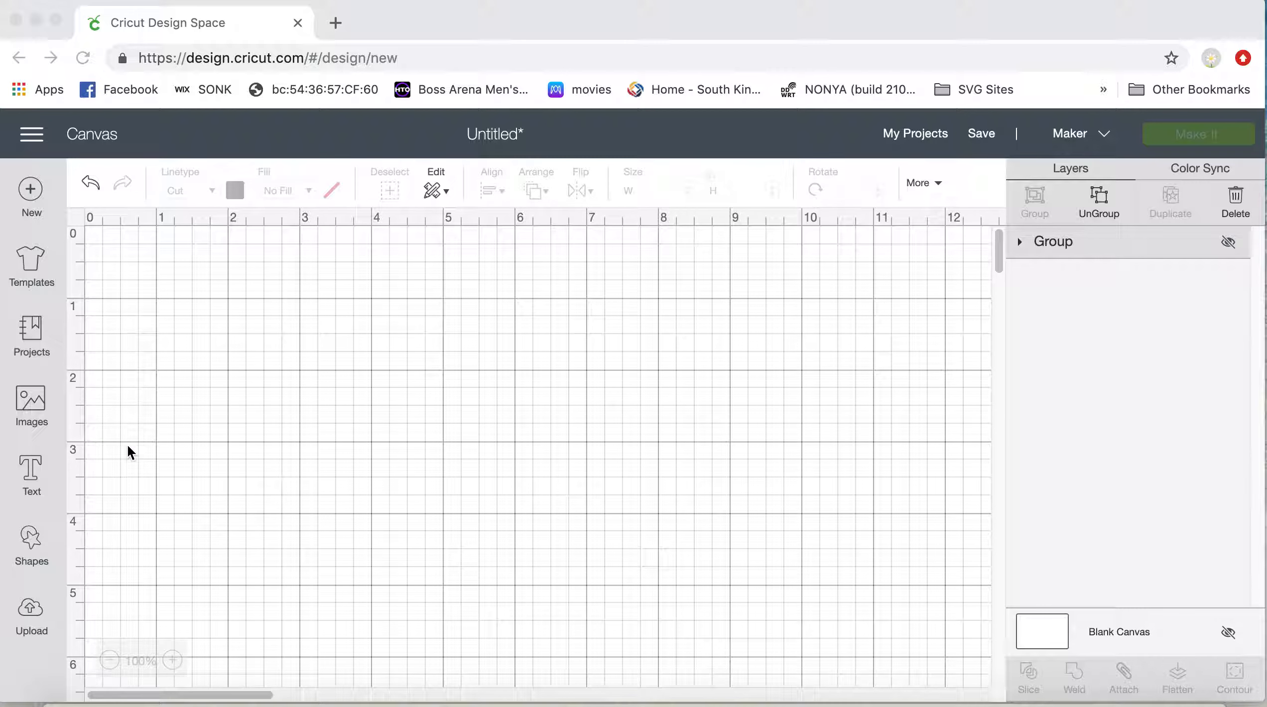
Step: Add the text "hello" to the canvas in the Alexis Mattox - Emma Rae font
left_click(32, 469)
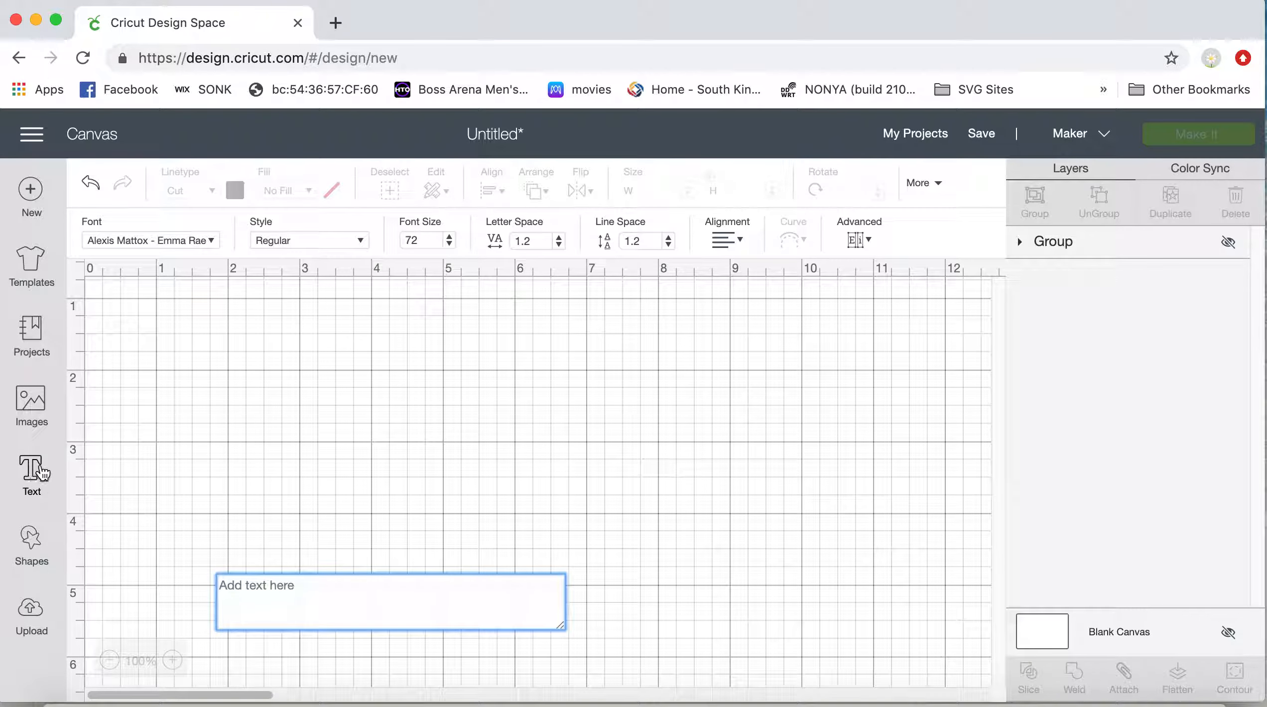
left_click(211, 240)
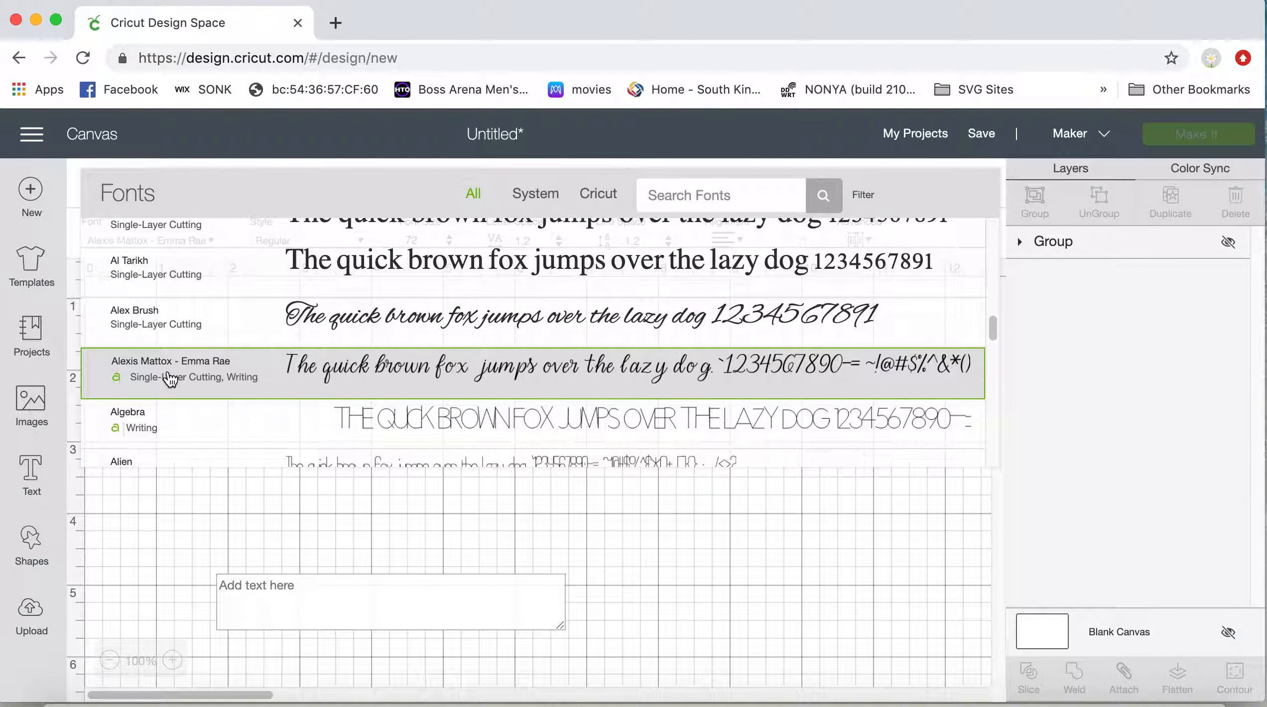
left_click(286, 593)
type("hello")
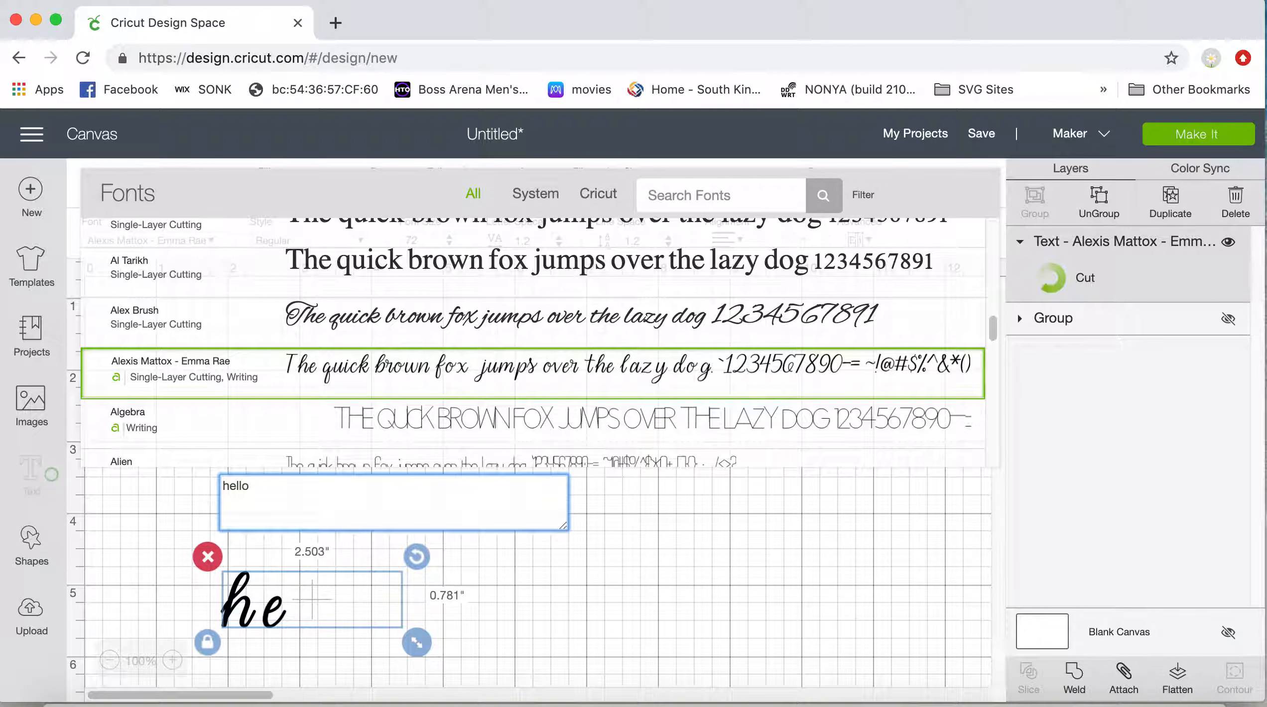
left_click(523, 572)
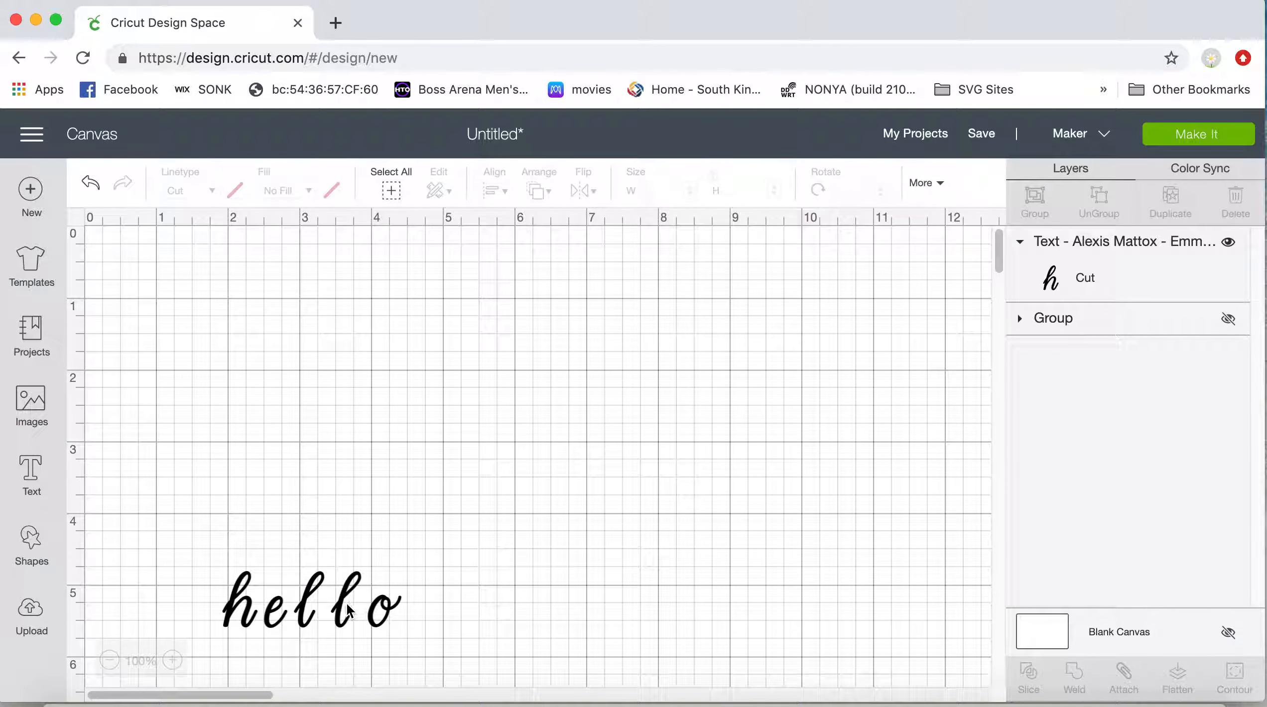
Step: Move the word hello near the canvas's upper-left area and enlarge it proportionally to about 8.9 by 2.8 inches
left_click(341, 493)
left_click_drag(312, 583, 247, 317)
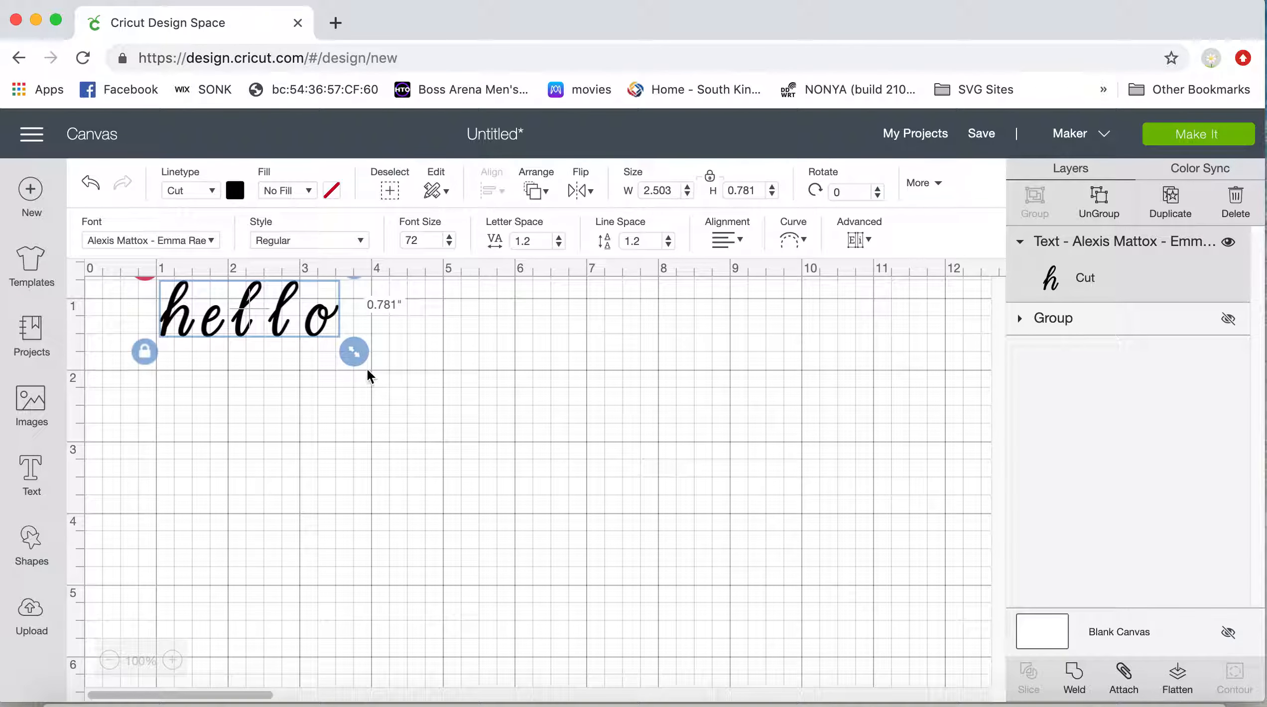
left_click_drag(356, 354, 816, 593)
left_click_drag(471, 374, 470, 384)
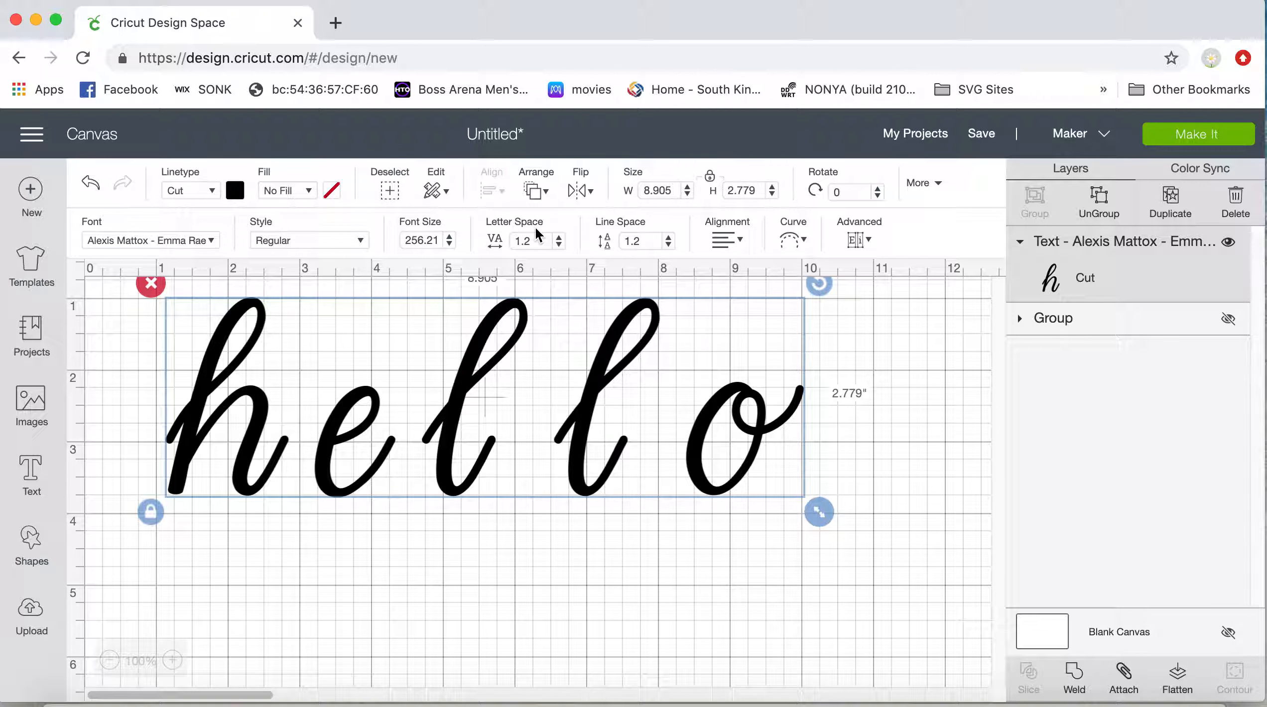
Step: Reduce the letter spacing of the word hello to -0.3
left_click(559, 245)
left_click(559, 245)
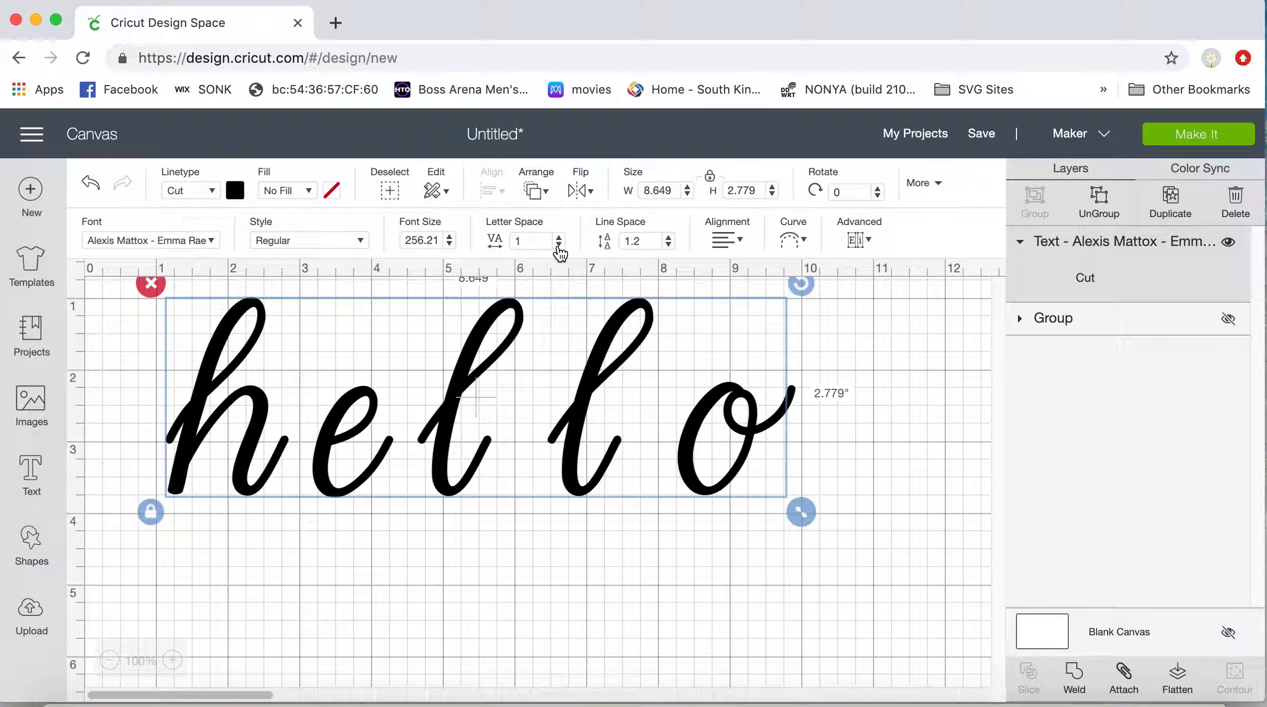
left_click(559, 245)
left_click(559, 246)
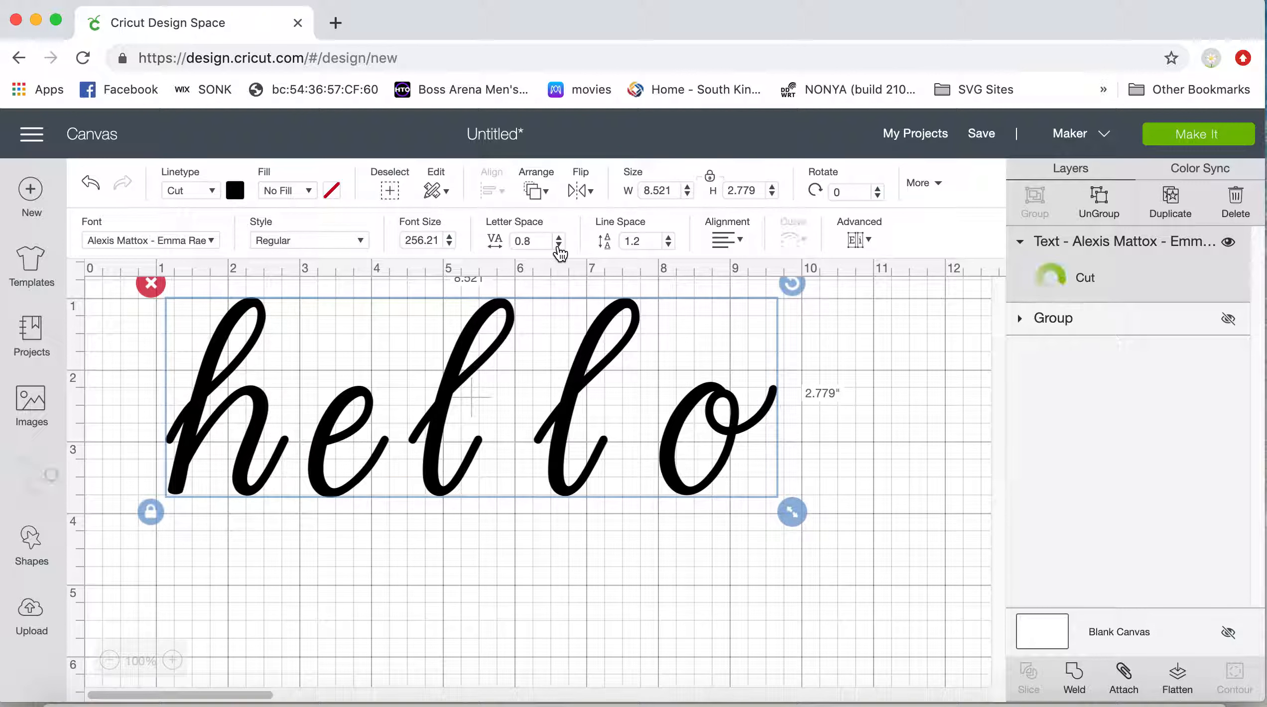
left_click(559, 245)
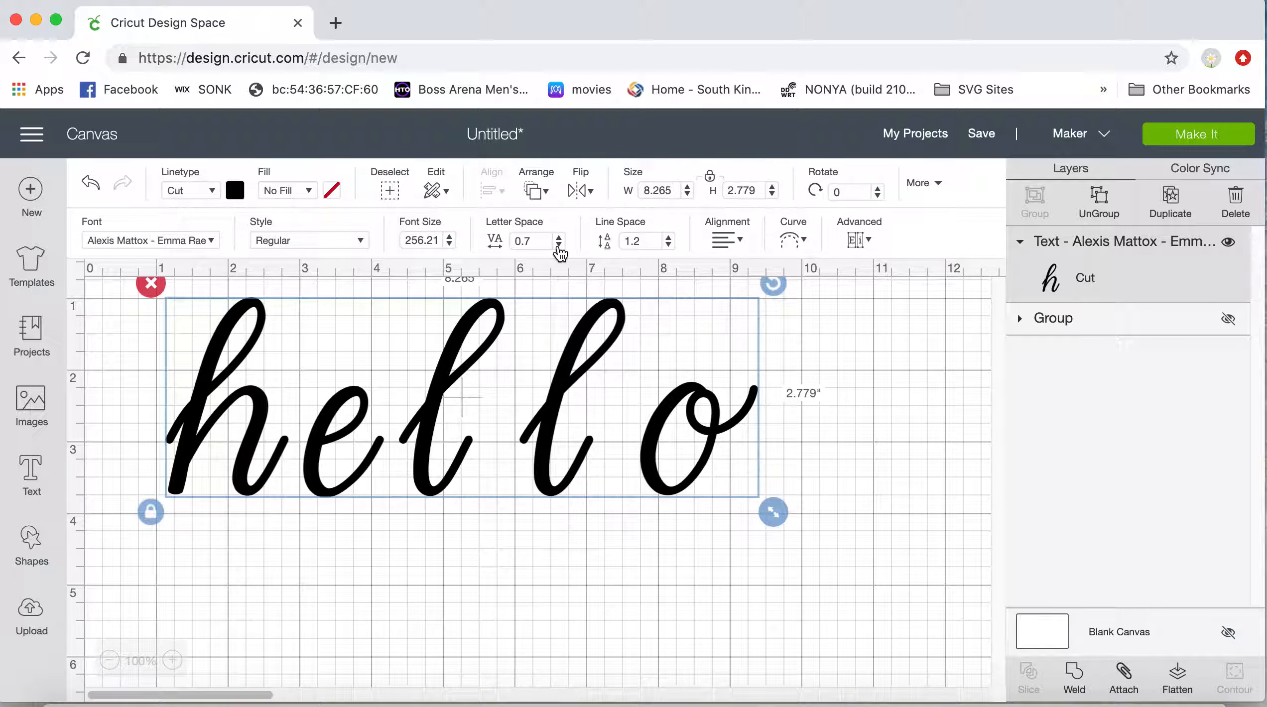
left_click(559, 245)
left_click(559, 245)
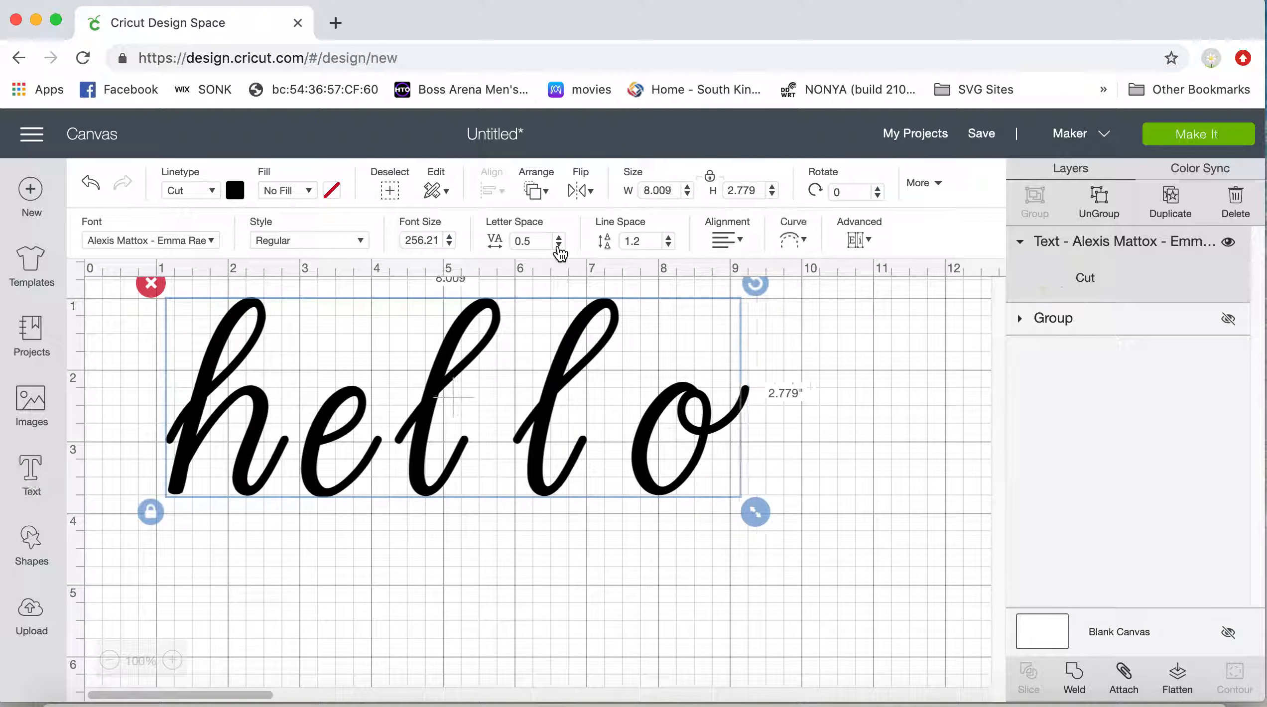
left_click(559, 245)
left_click(559, 245)
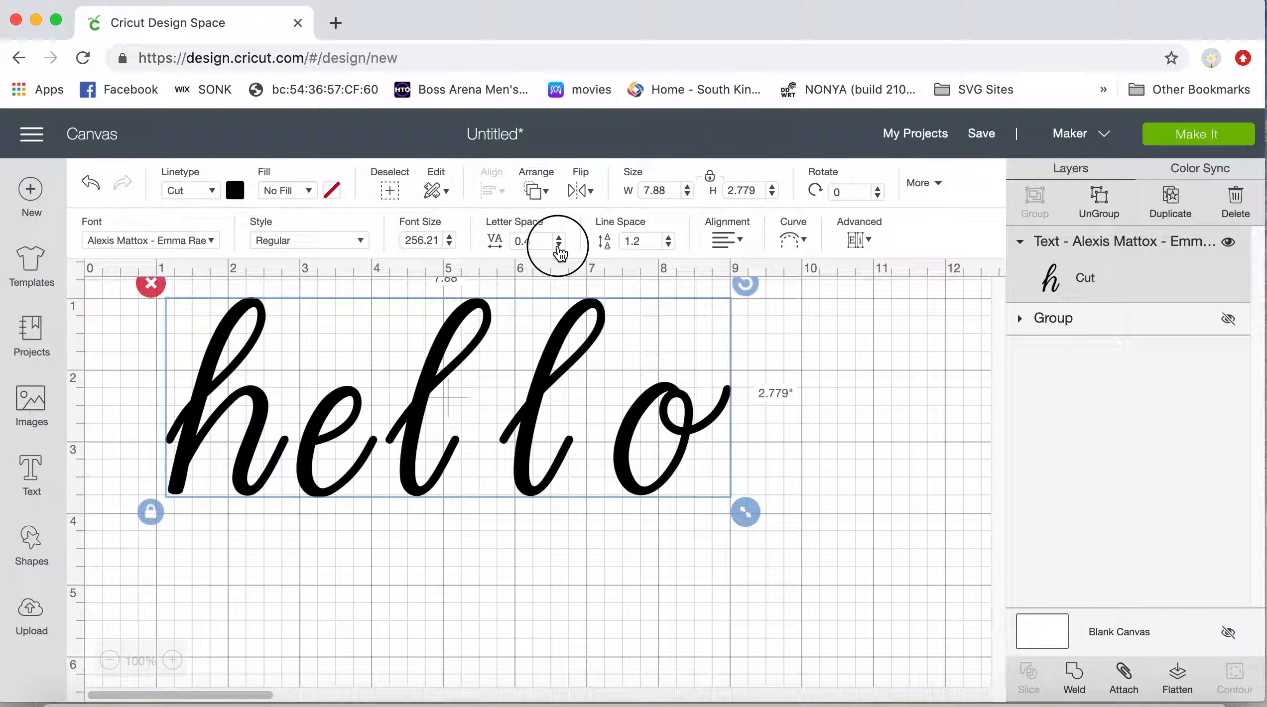
left_click(559, 246)
left_click(559, 245)
left_click(559, 245)
left_click(559, 246)
left_click(559, 245)
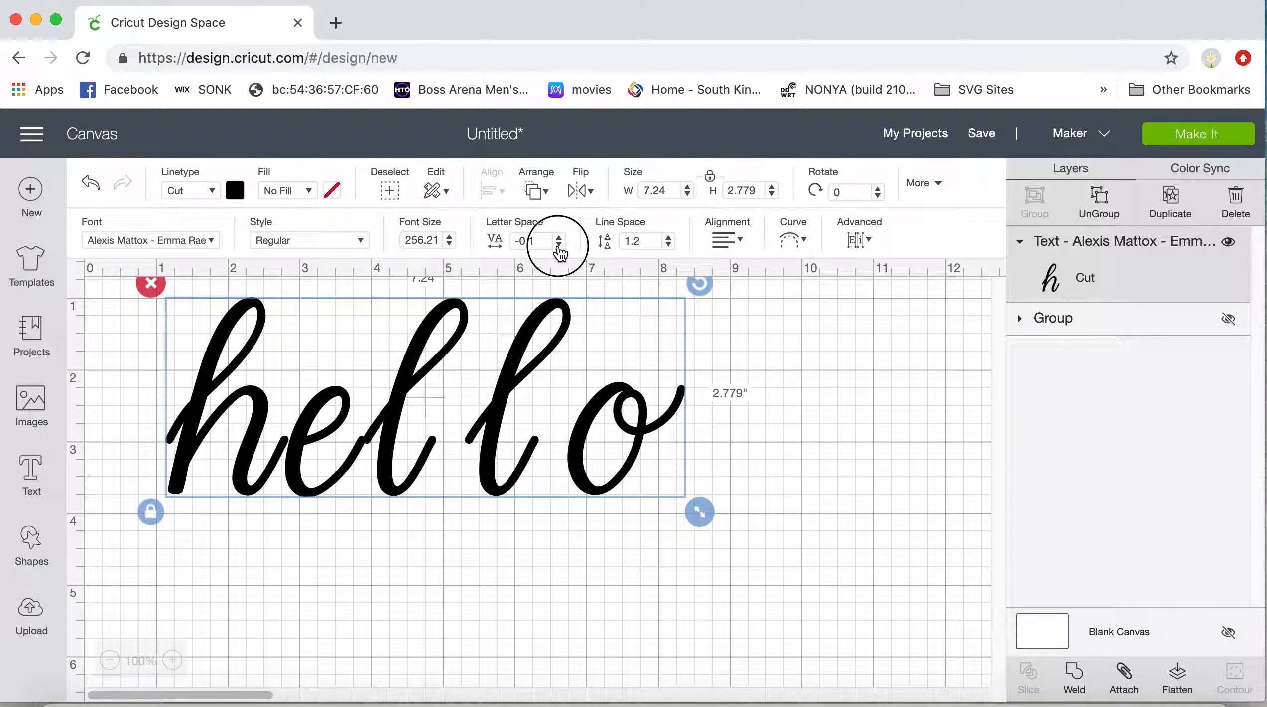
left_click(559, 245)
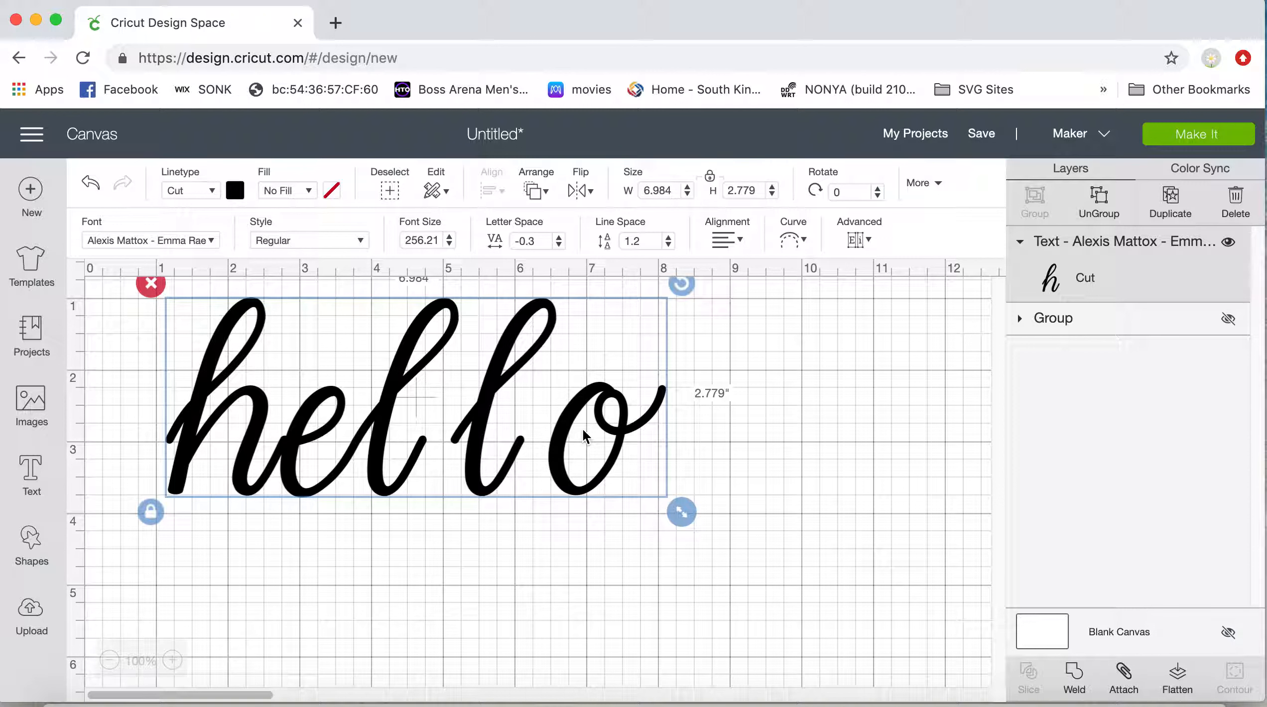
Step: Try tightening the word's letter spacing to -0.7 and set it back to -0.3
left_click(559, 245)
left_click(559, 245)
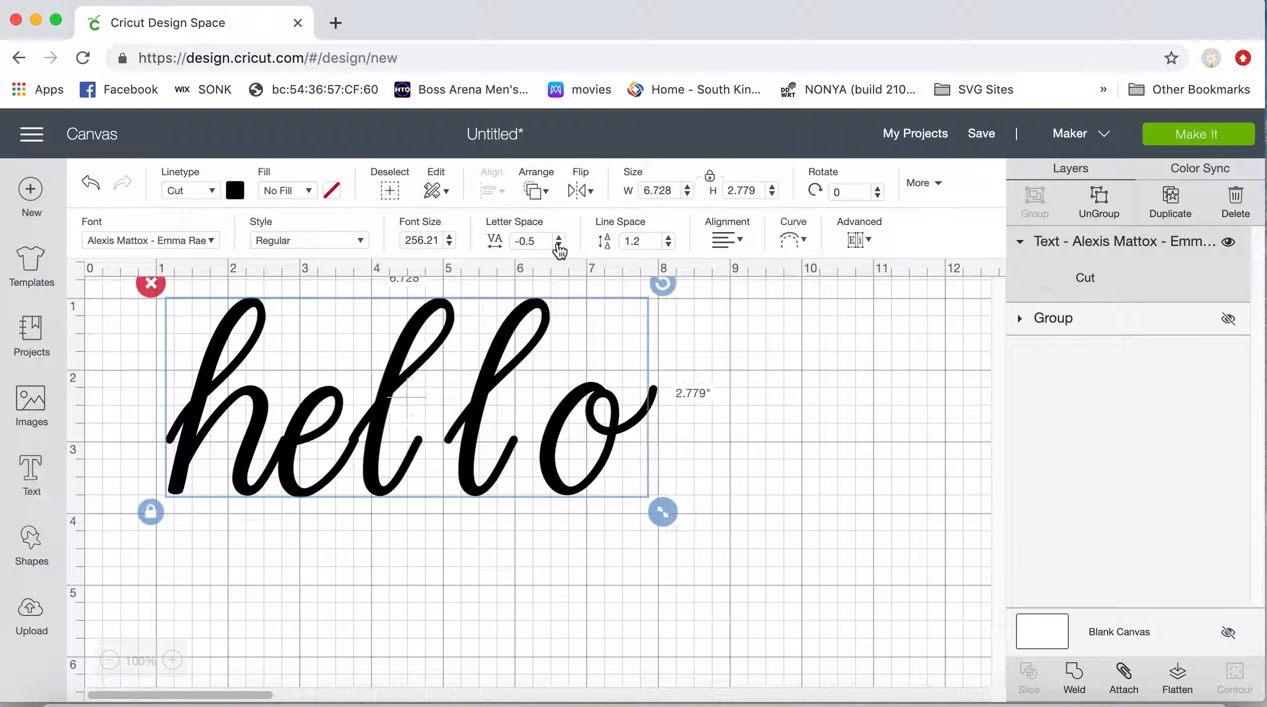
left_click(558, 245)
left_click(558, 245)
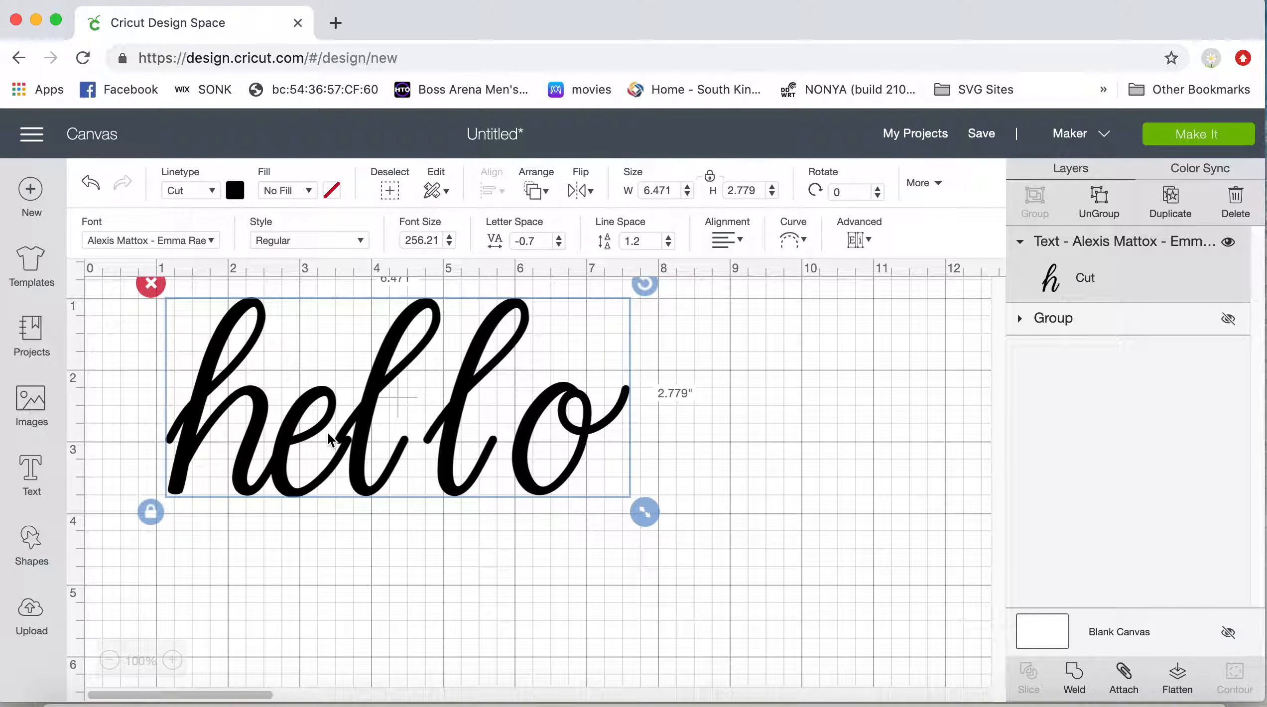
left_click(560, 238)
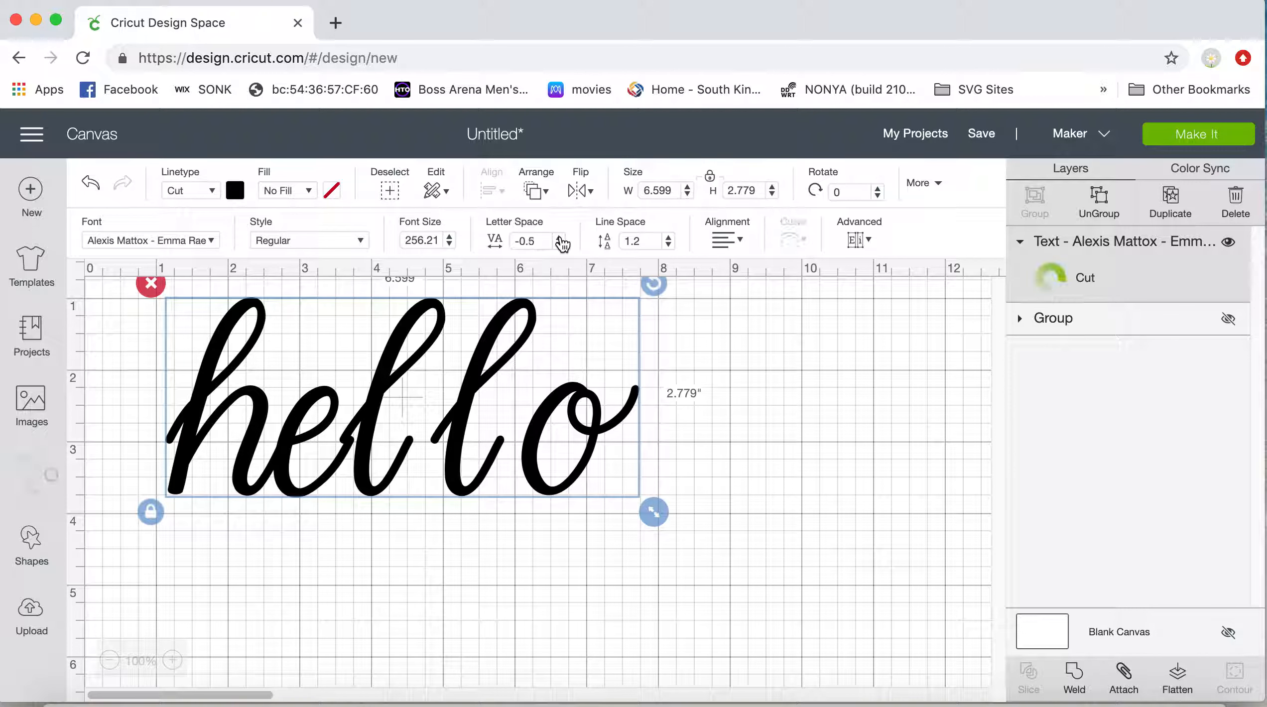
left_click(559, 238)
left_click(559, 238)
left_click(560, 238)
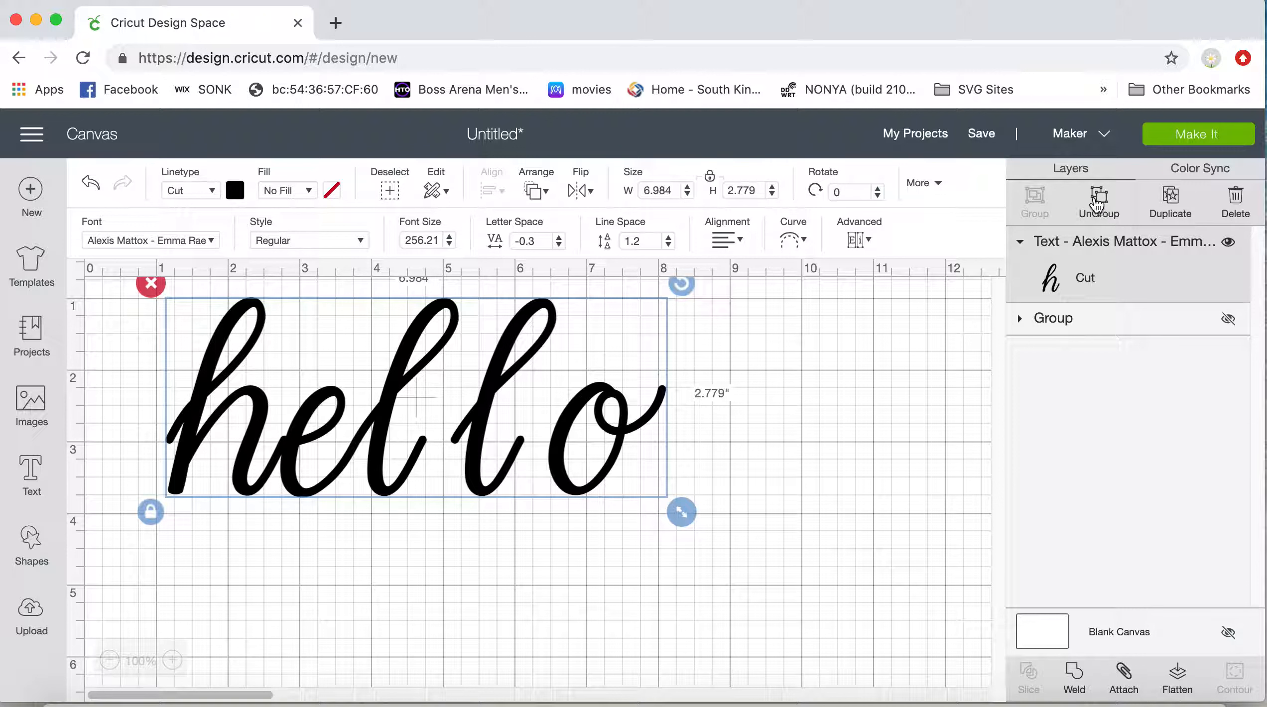
Step: Ungroup the word to individual letters and nudge the h slightly right so it joins the e
left_click(869, 241)
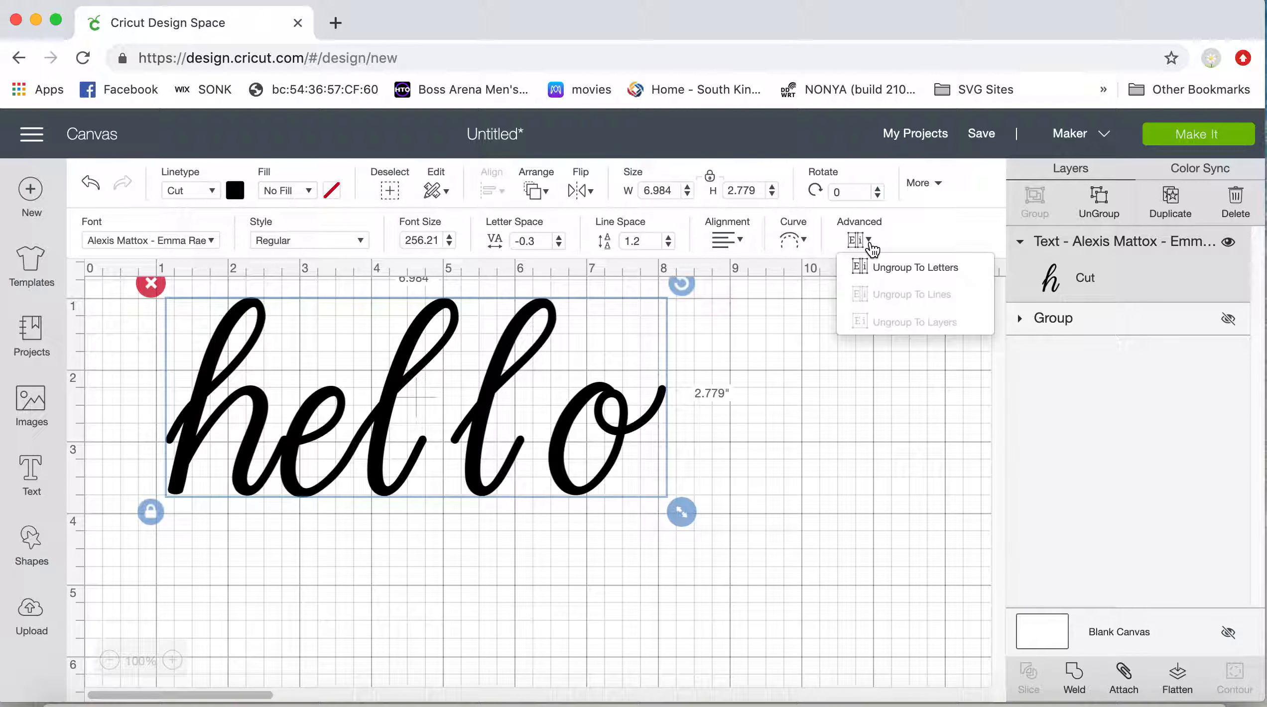
left_click(909, 268)
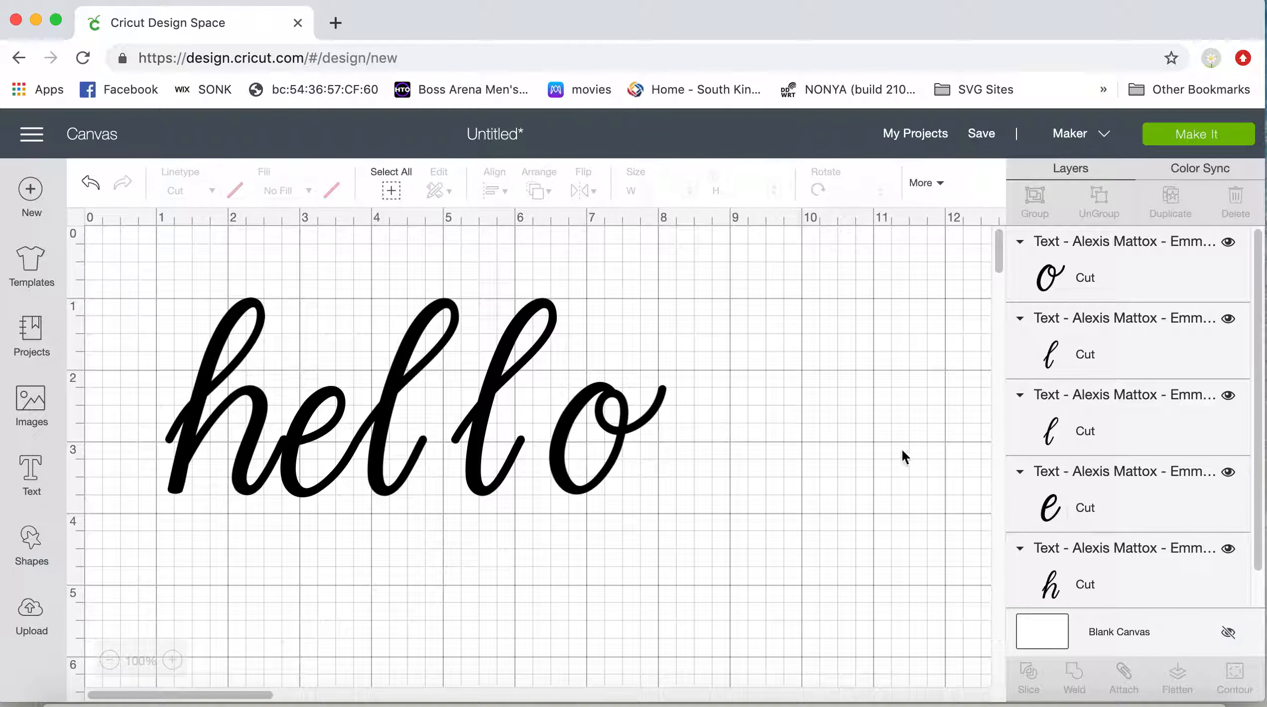
left_click(253, 446)
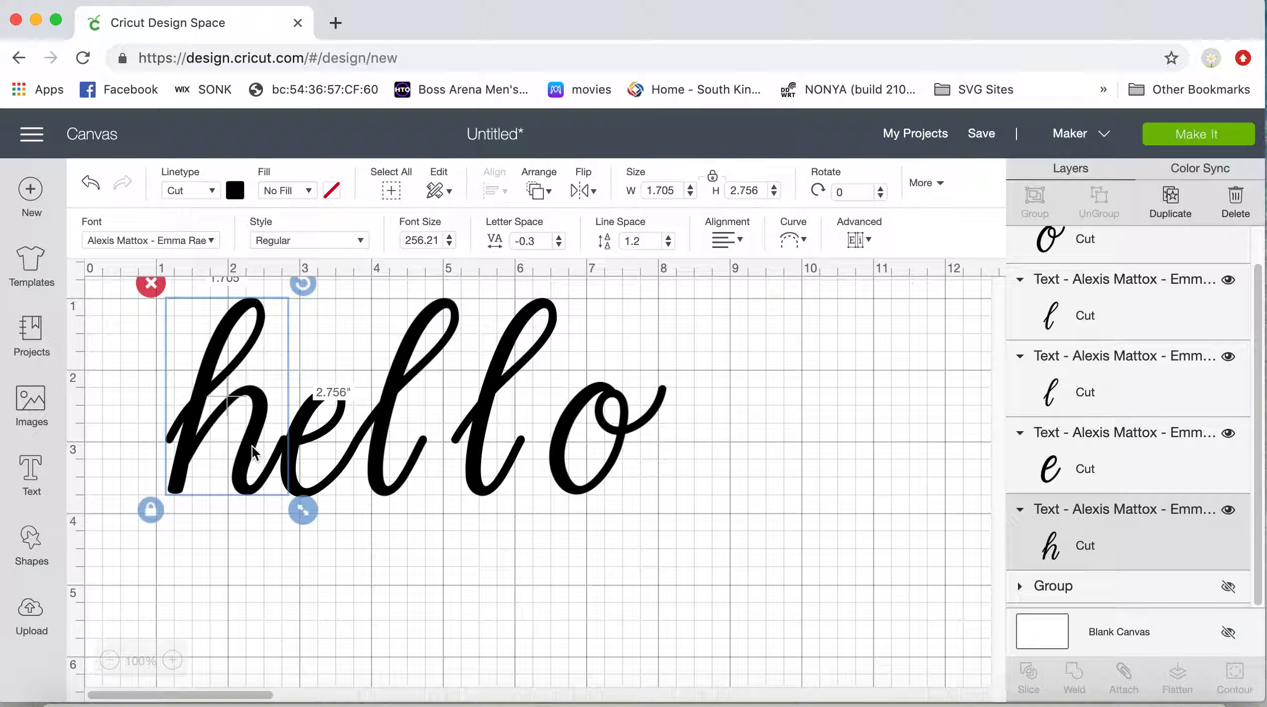
key("Right")
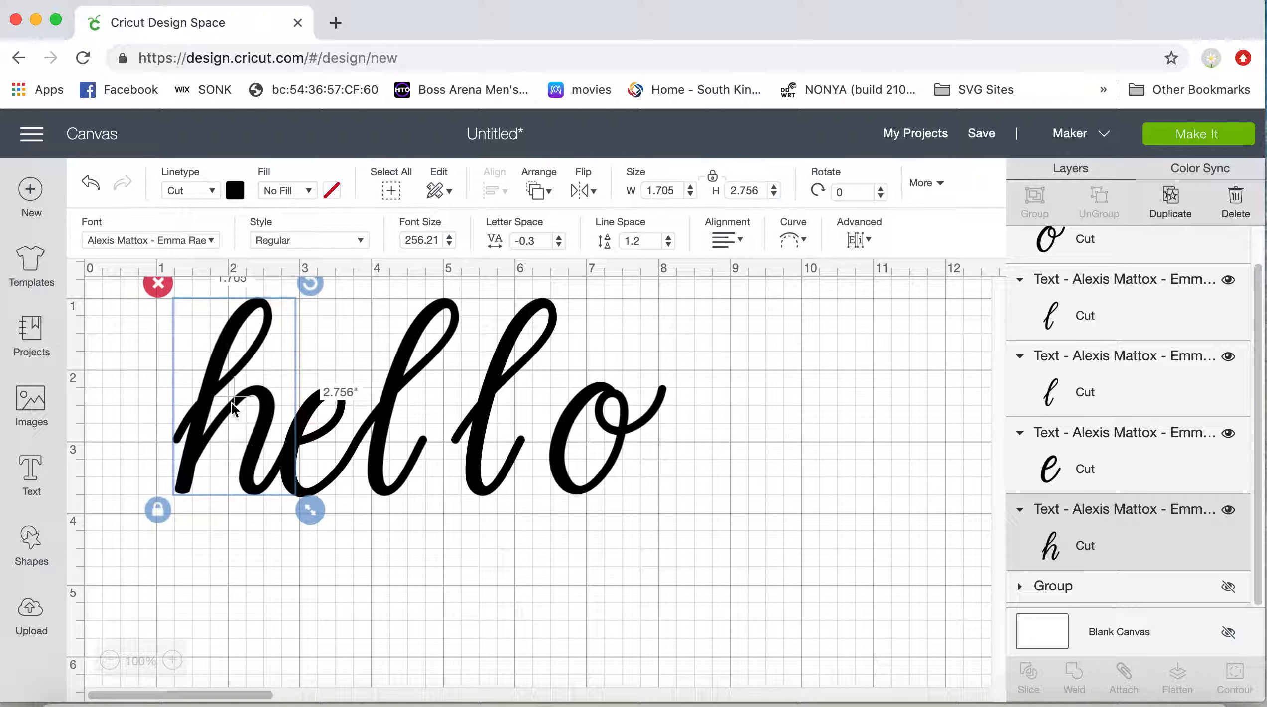
left_click(285, 565)
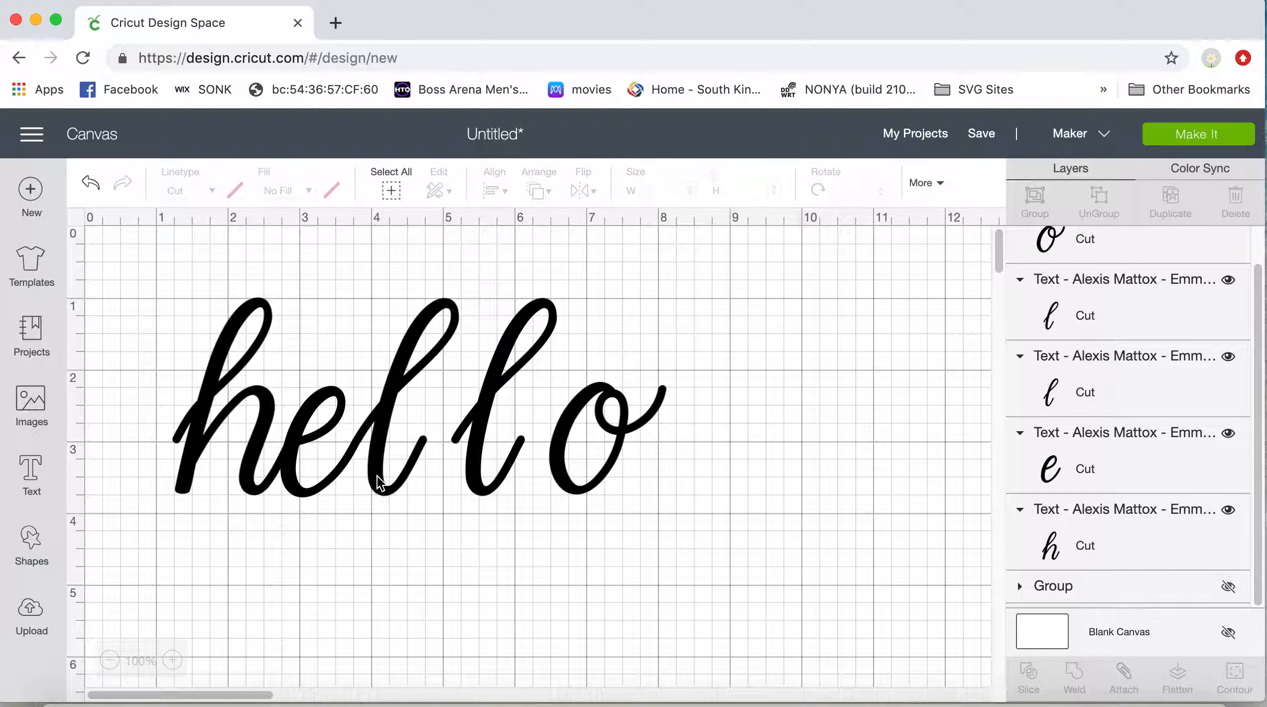
Step: Move the second l left until its tail overlaps the first l, fine-tuning the joint, and deselect it
left_click(481, 413)
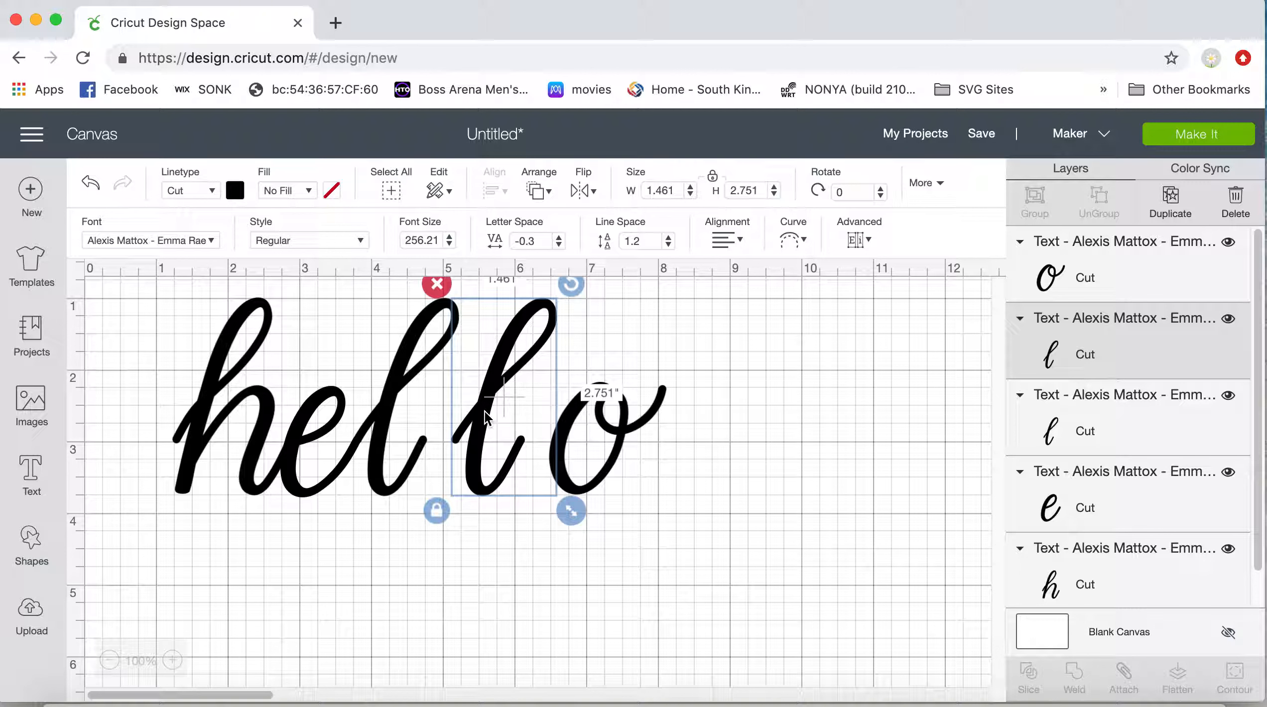
key("Left")
key("Left")
key("Left")
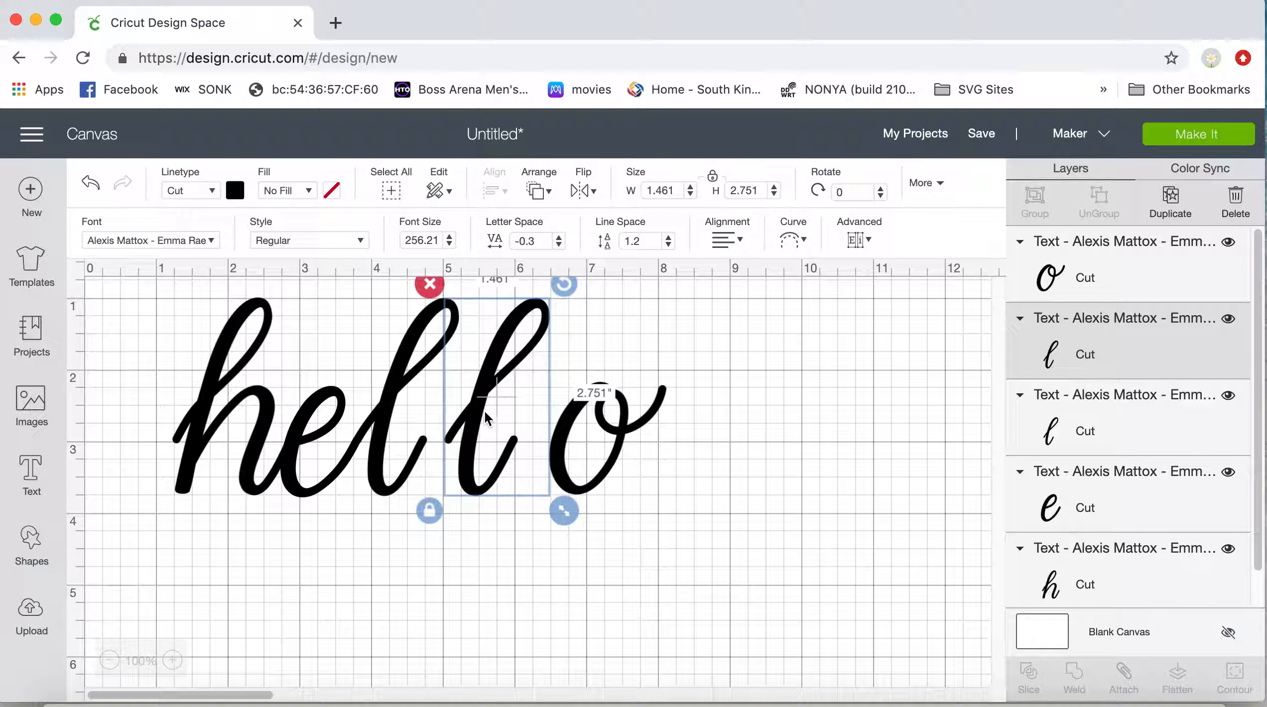
key("Left")
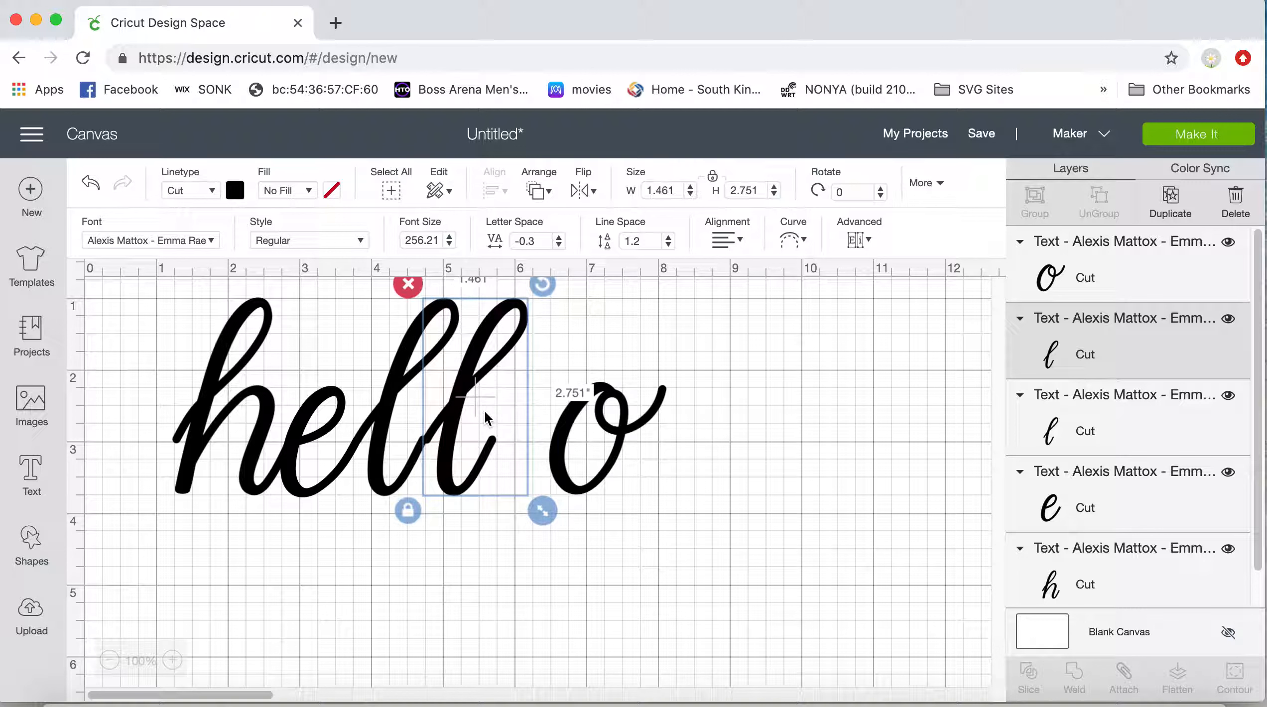
key("Left")
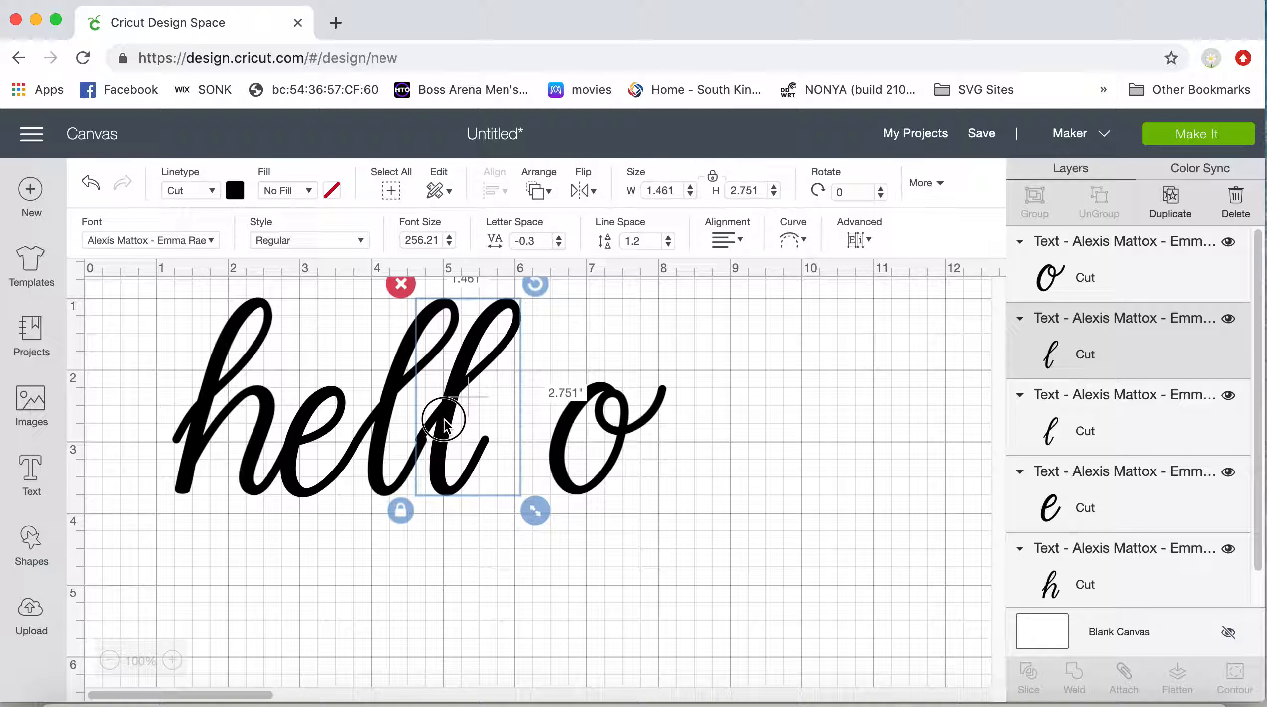
left_click_drag(443, 420, 447, 420)
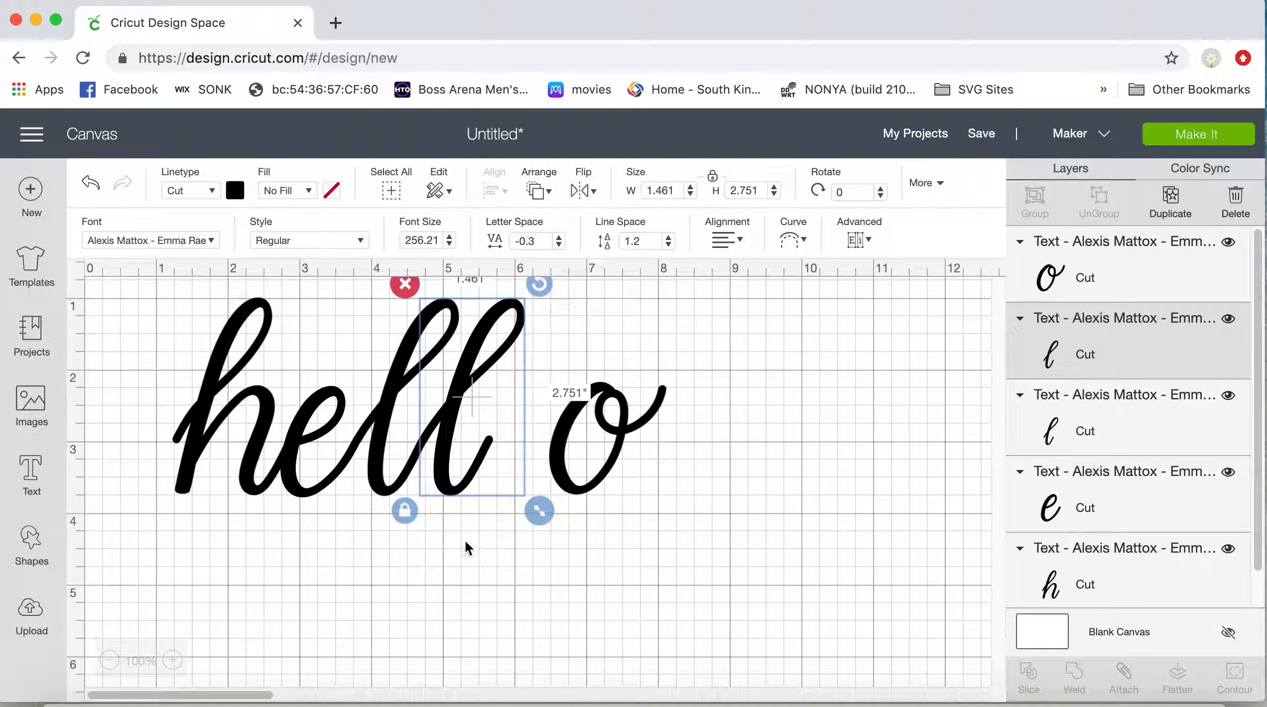
left_click(477, 564)
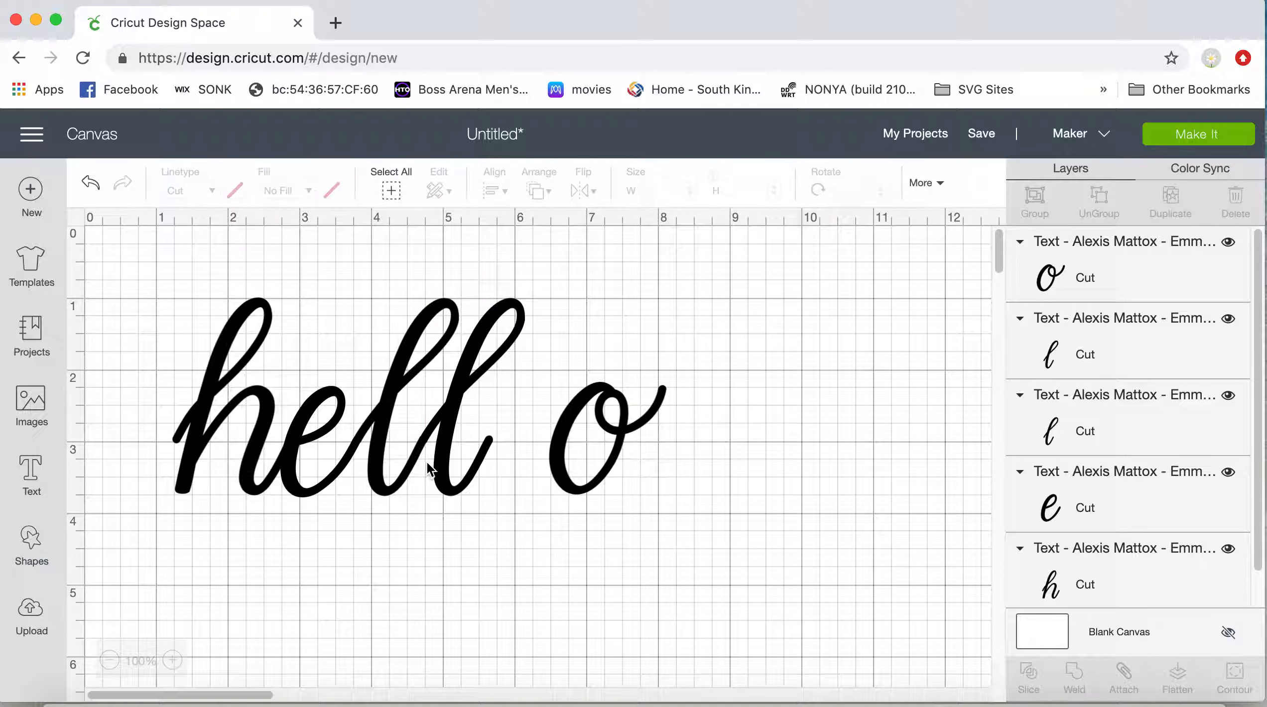
Step: Nudge the o left until it connects with the second l, and deselect it
left_click(565, 437)
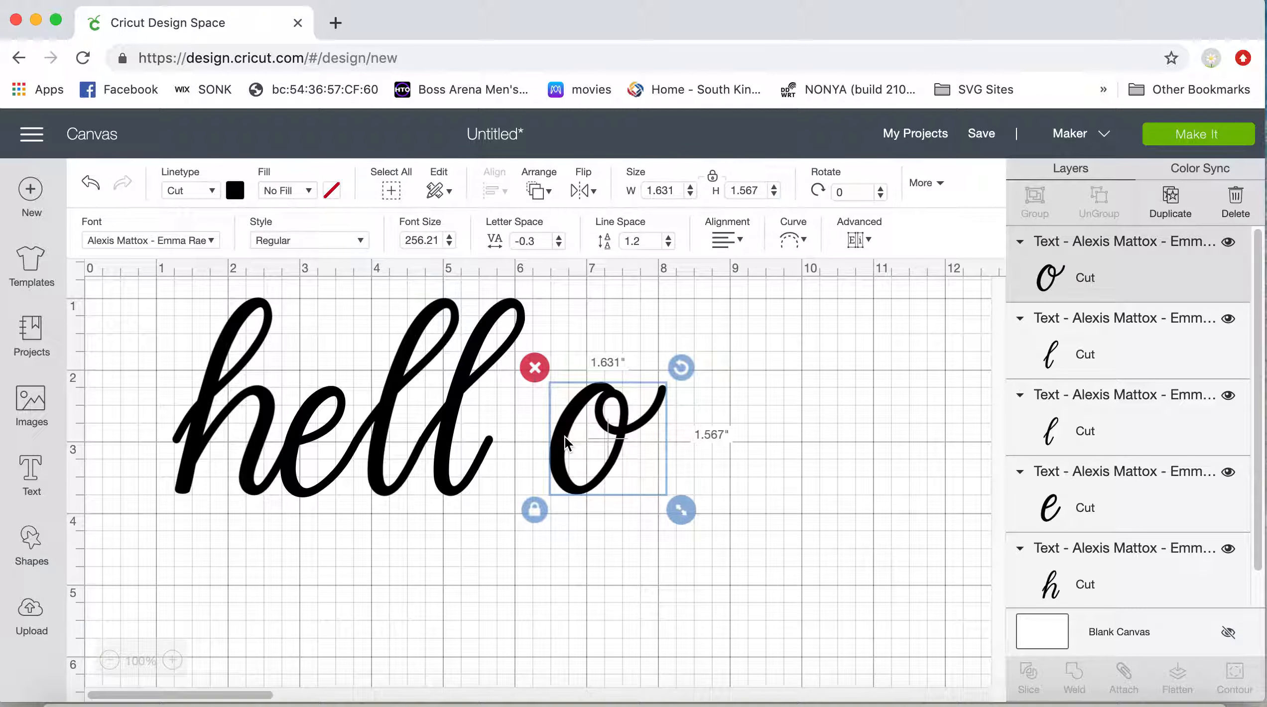
key("Left")
key("Left")
key("Left")
key("Left")
key("Left")
key("Left")
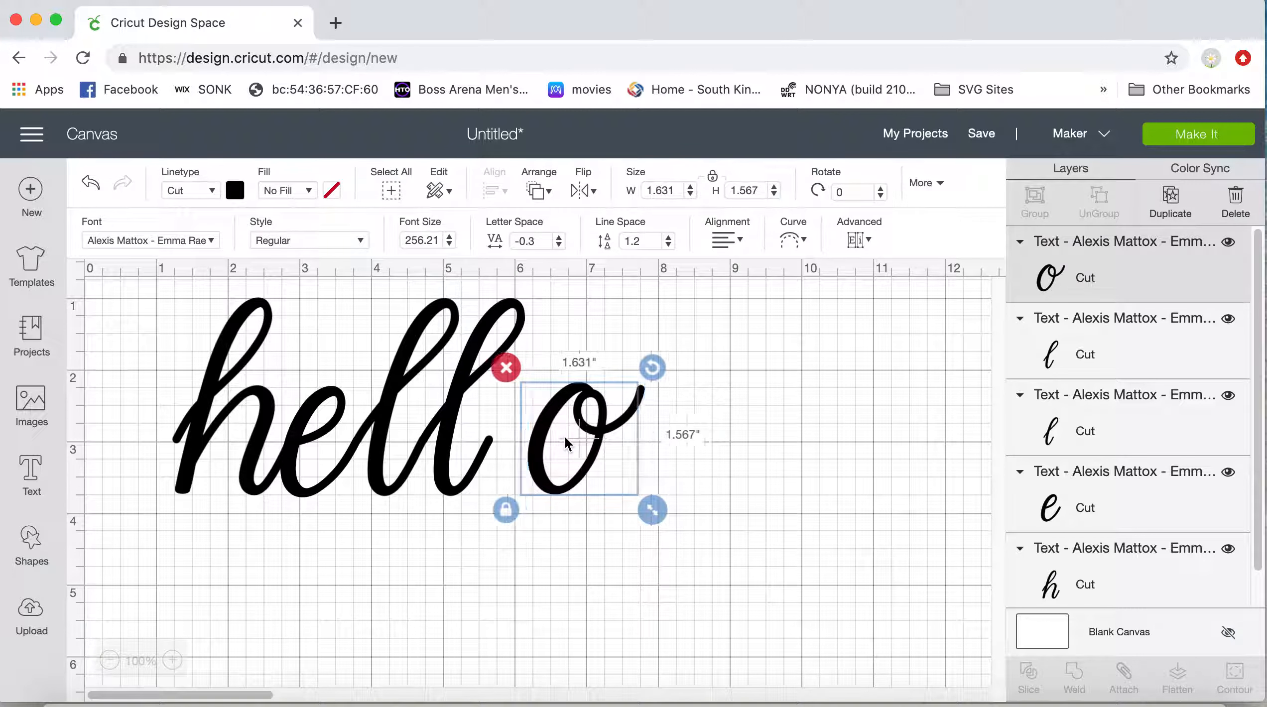
key("Left")
key("Left")
key("Left")
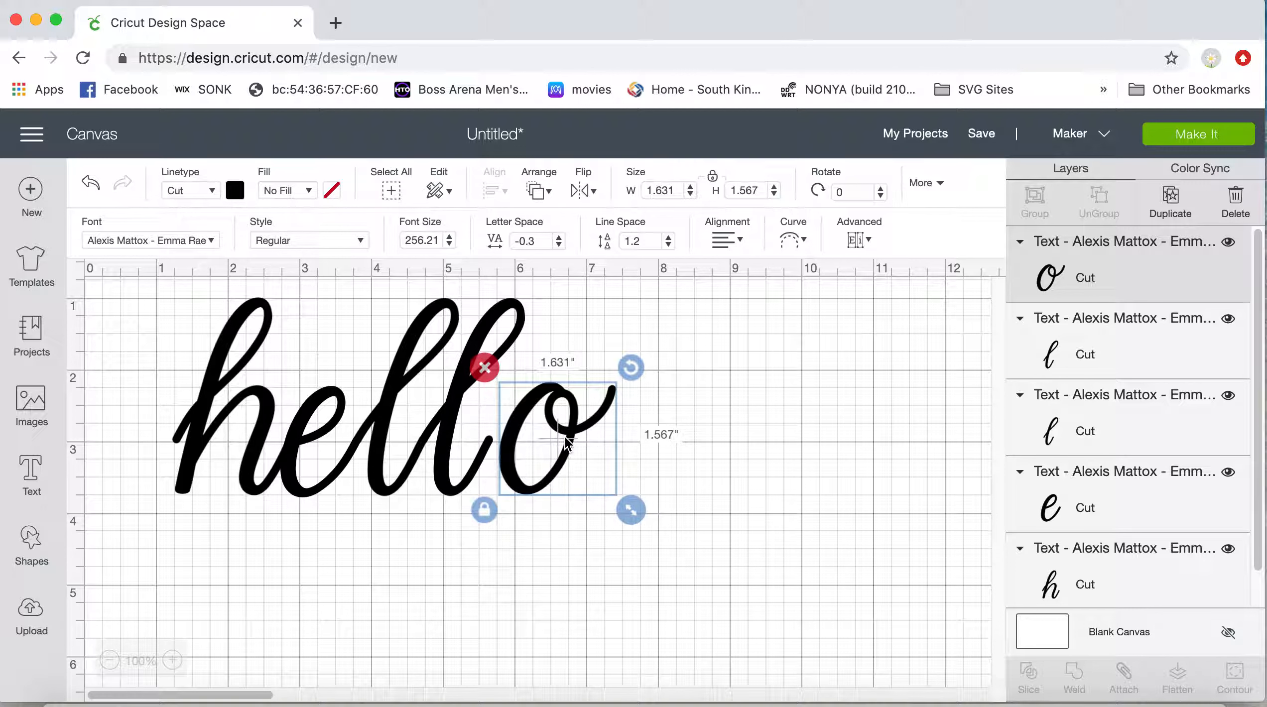
key("Left")
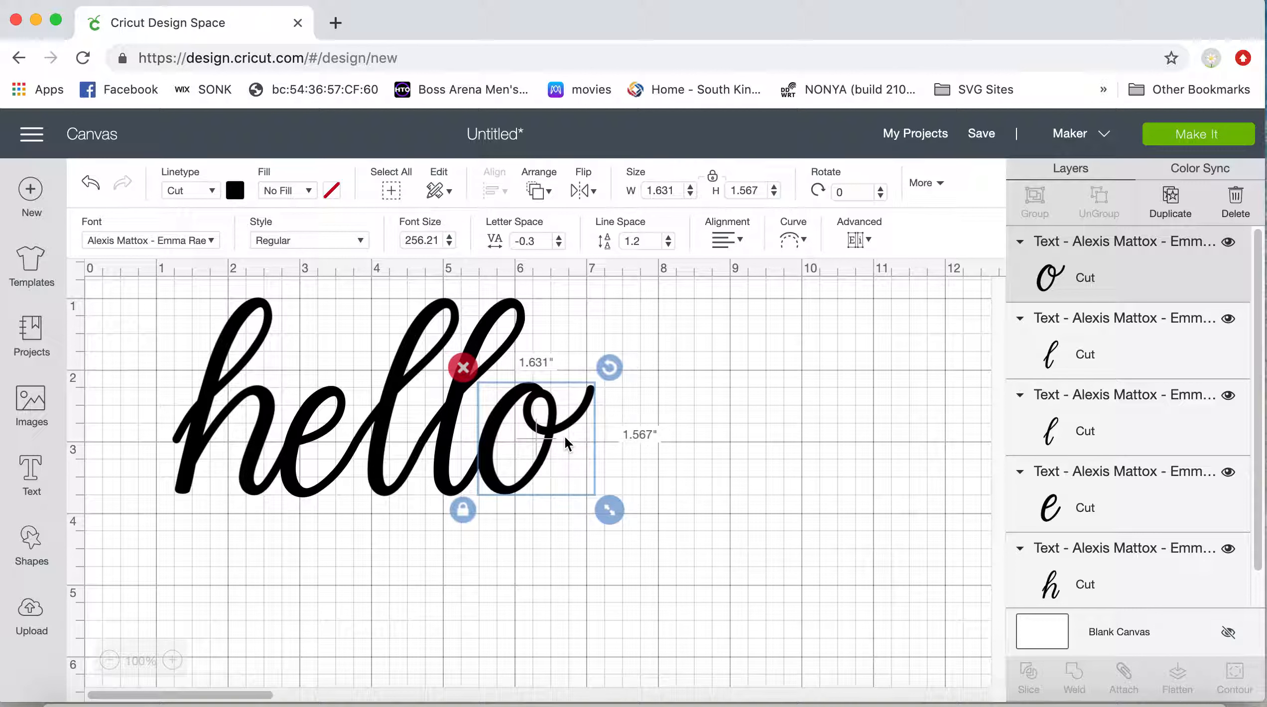
left_click(632, 590)
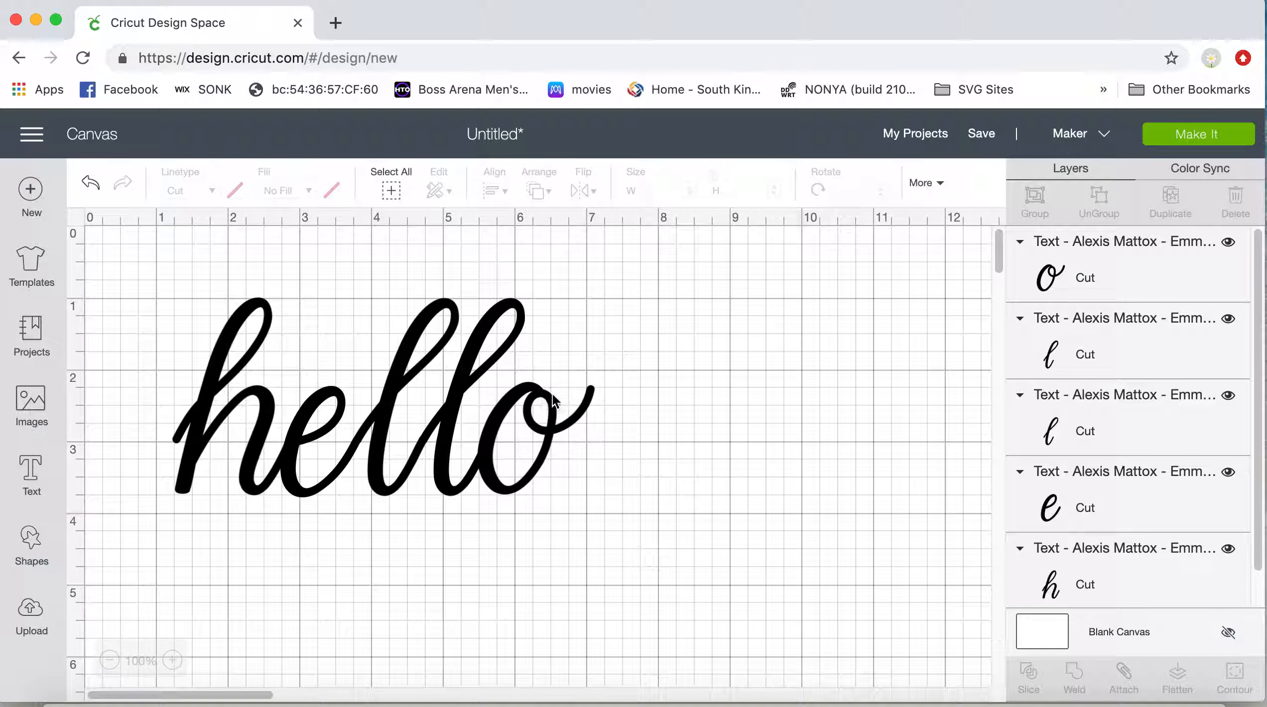
Step: Preview how the separate letters are laid out on the cutting mat and return to the canvas
left_click(1194, 141)
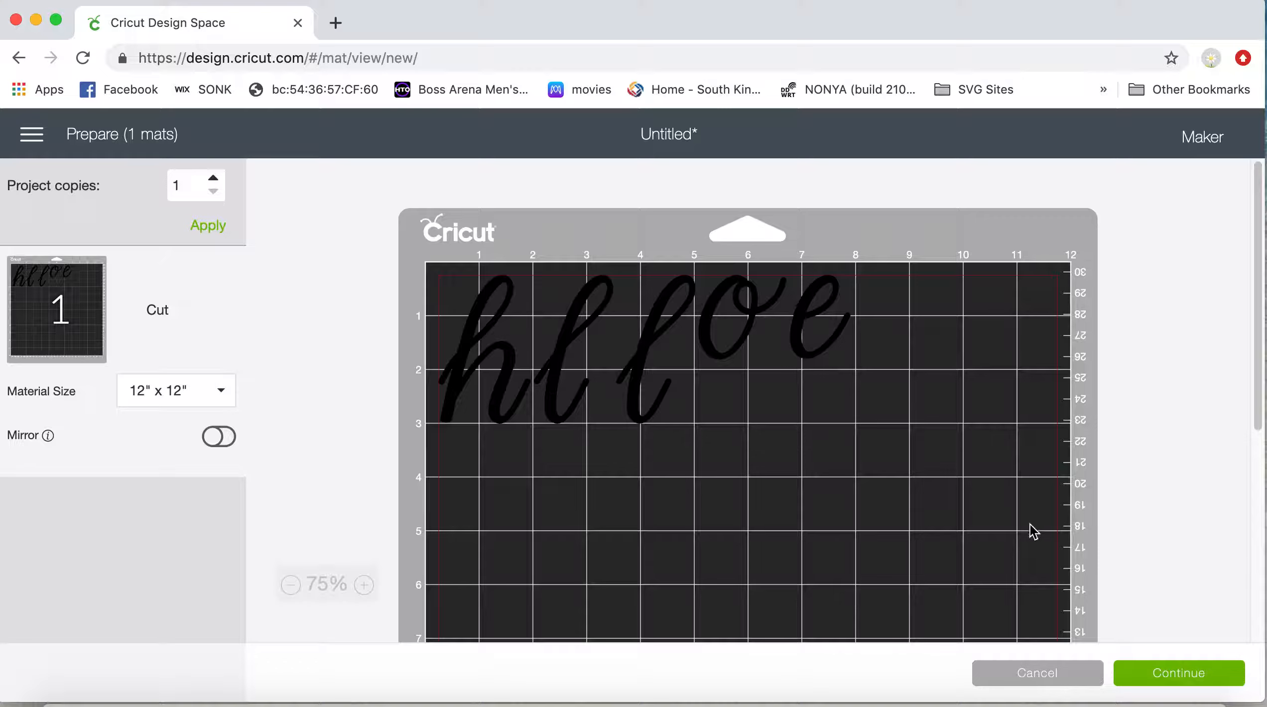
left_click(1051, 673)
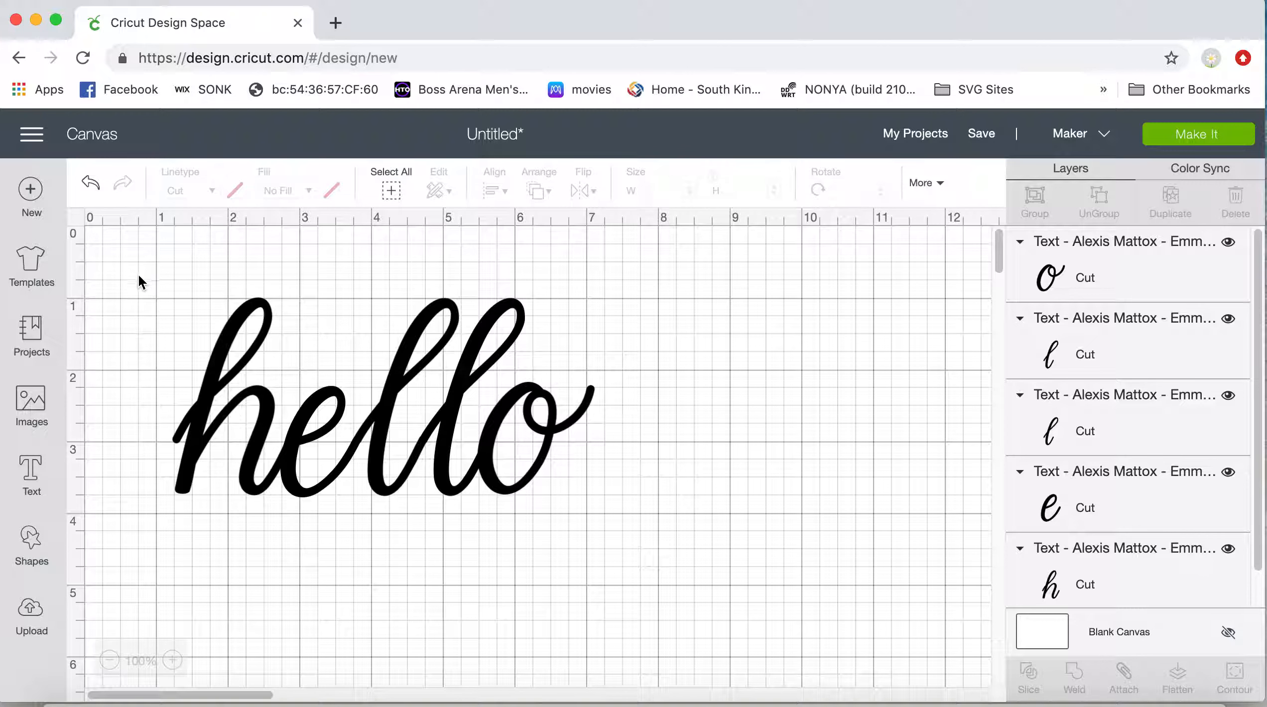
Step: Group all five letters of the word and move the grouped word slightly right and down on the canvas
left_click_drag(138, 277, 630, 537)
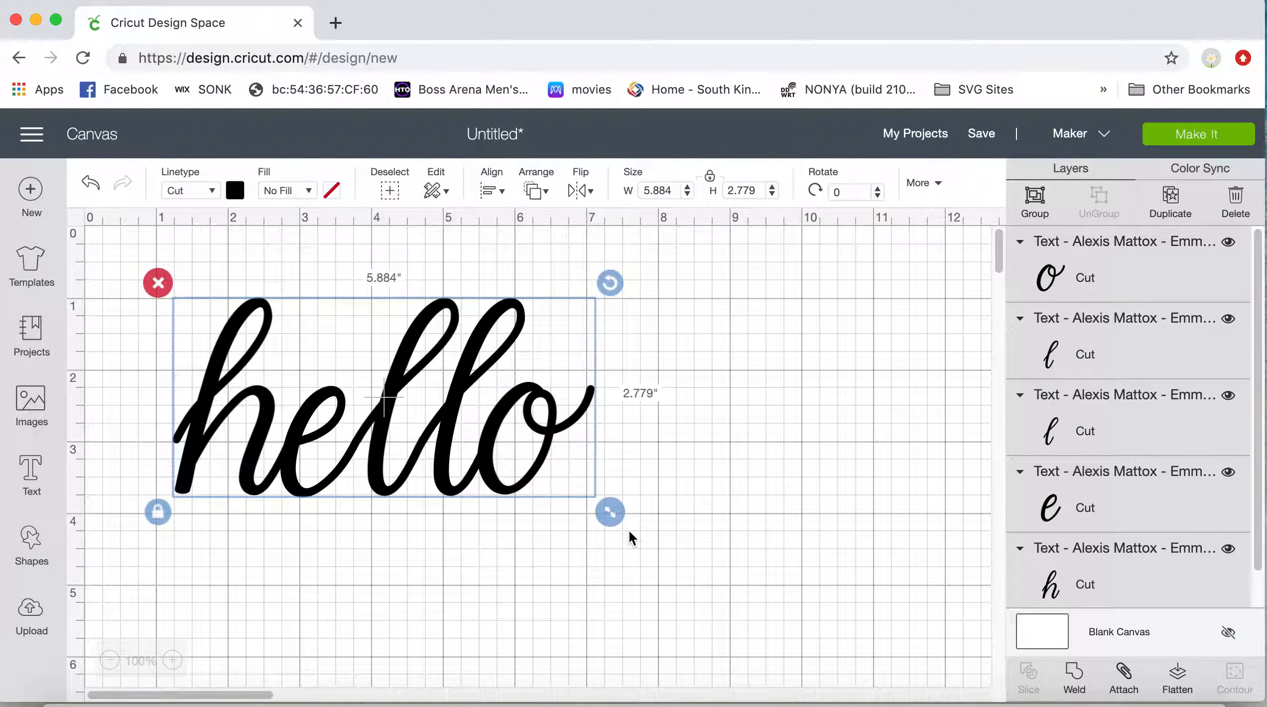
left_click(1033, 199)
left_click_drag(402, 388, 419, 415)
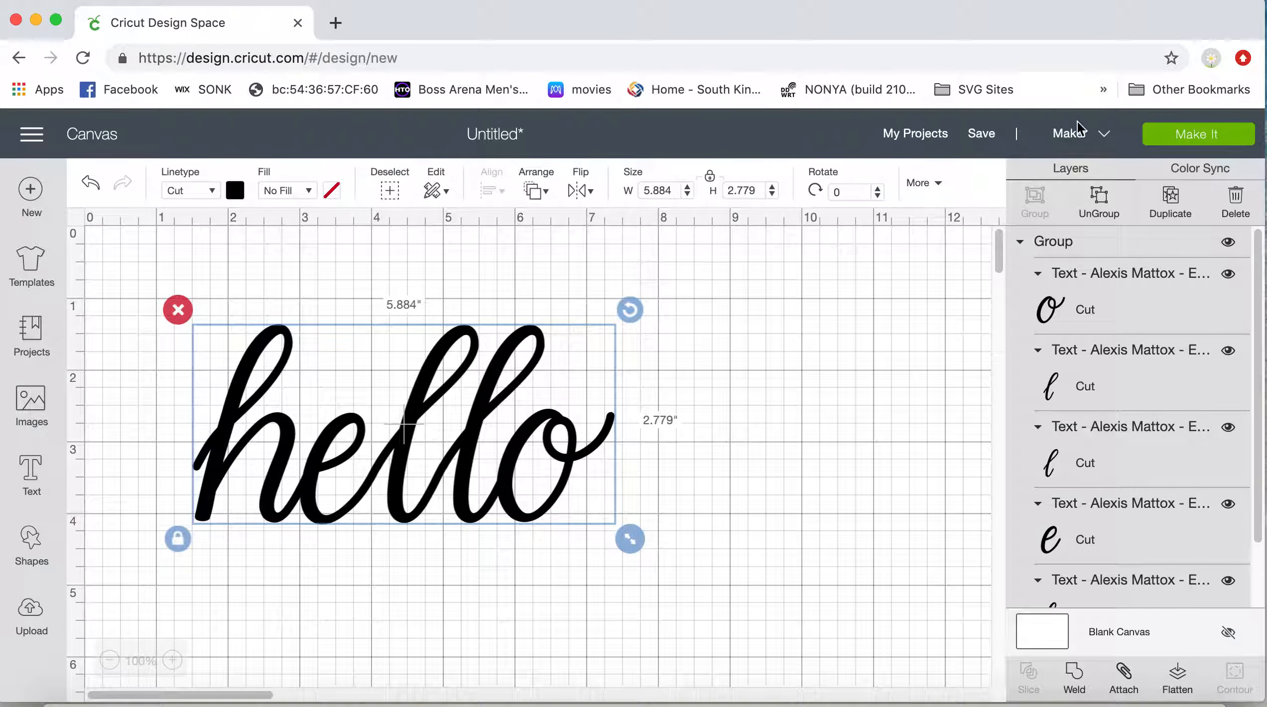
Step: Preview how the grouped letters are laid out on the cutting mat and return to the canvas
left_click(1174, 144)
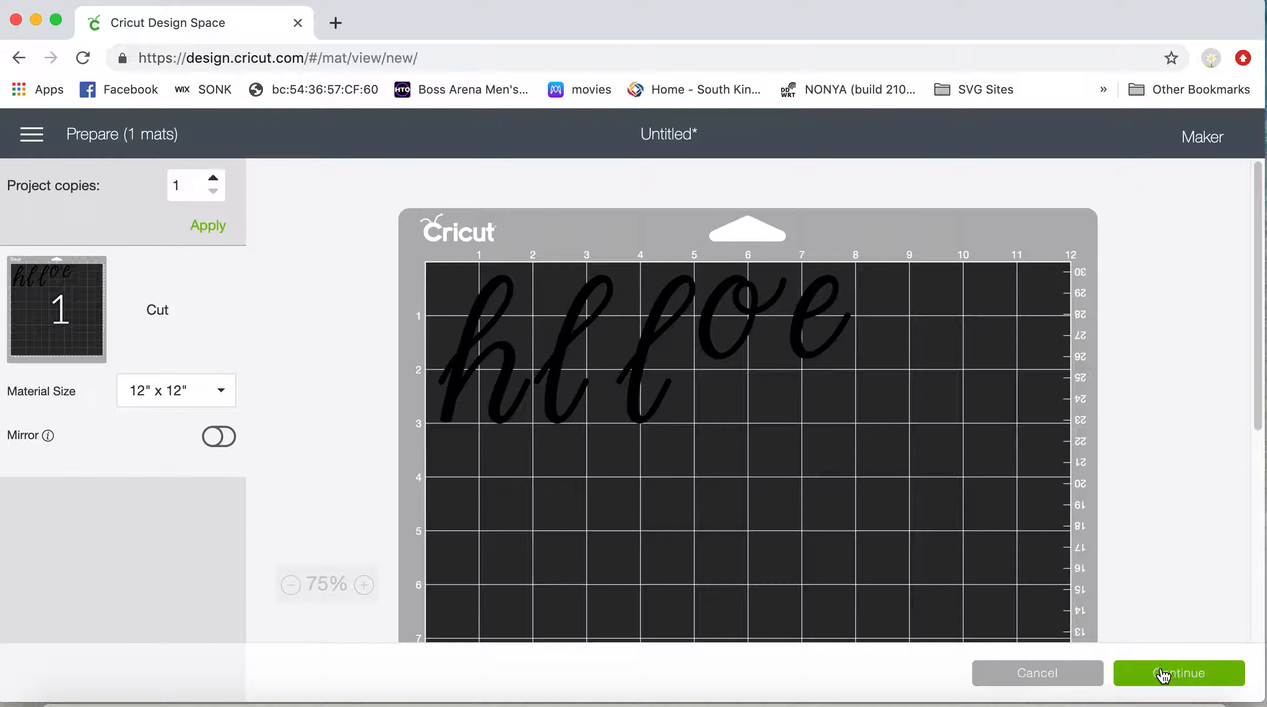
left_click(1062, 675)
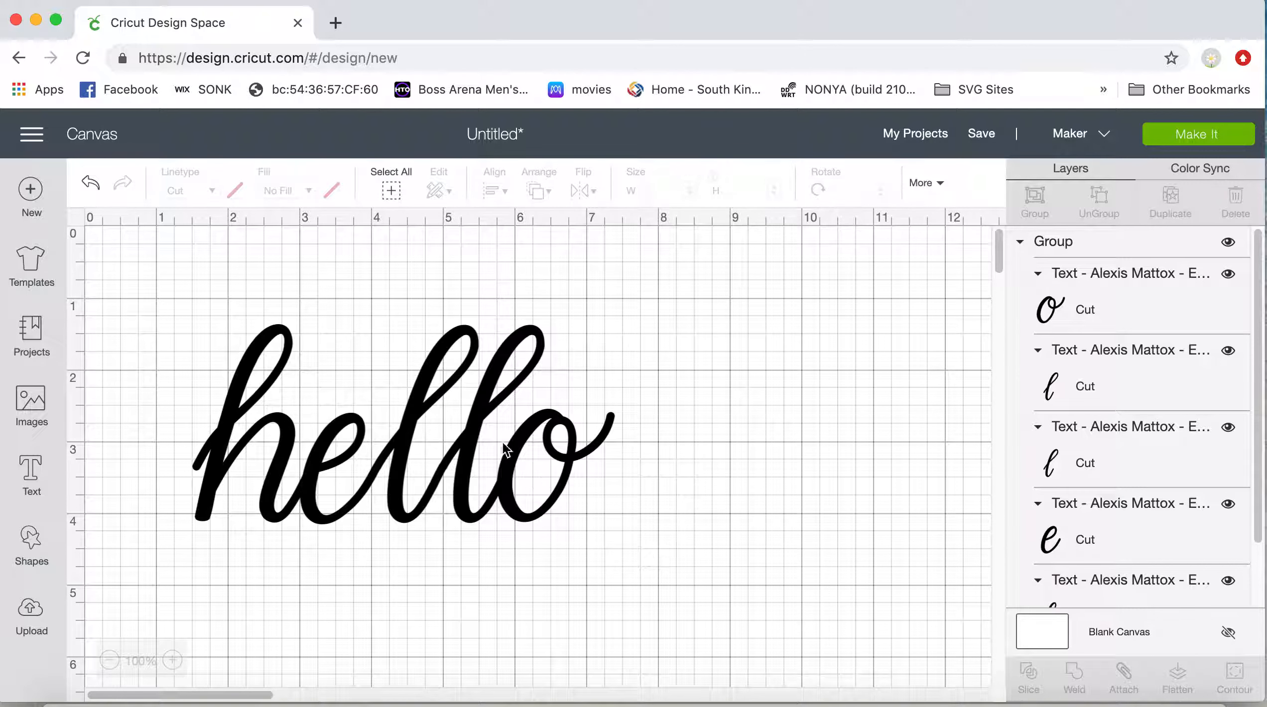
Step: Change the material color of the grouped word to white so its cut outlines show, and deselect it
left_click(422, 406)
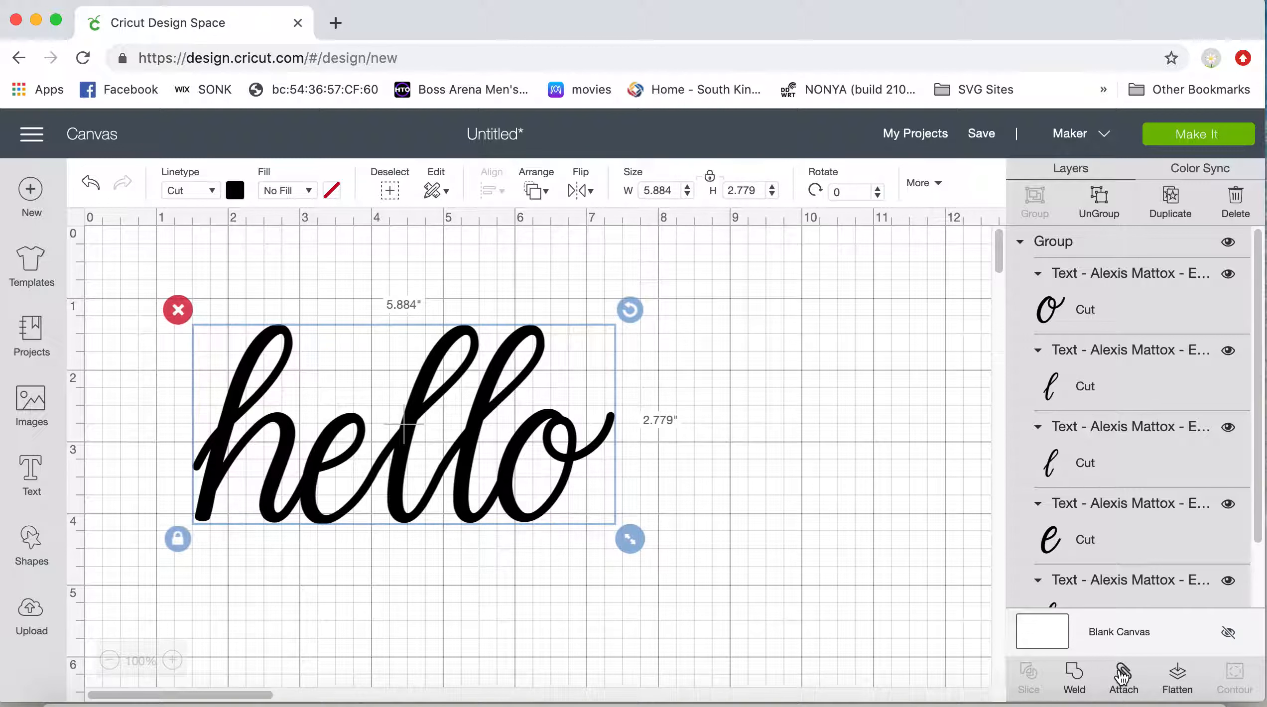
left_click(235, 191)
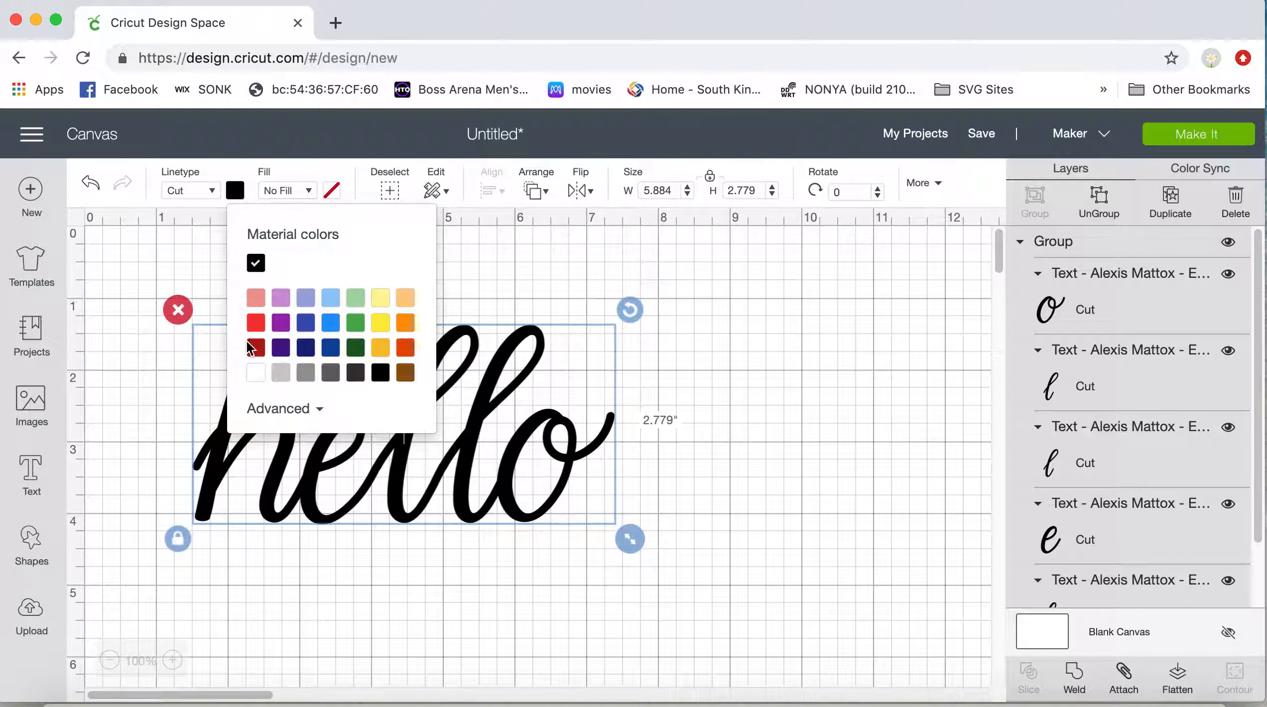
left_click(256, 373)
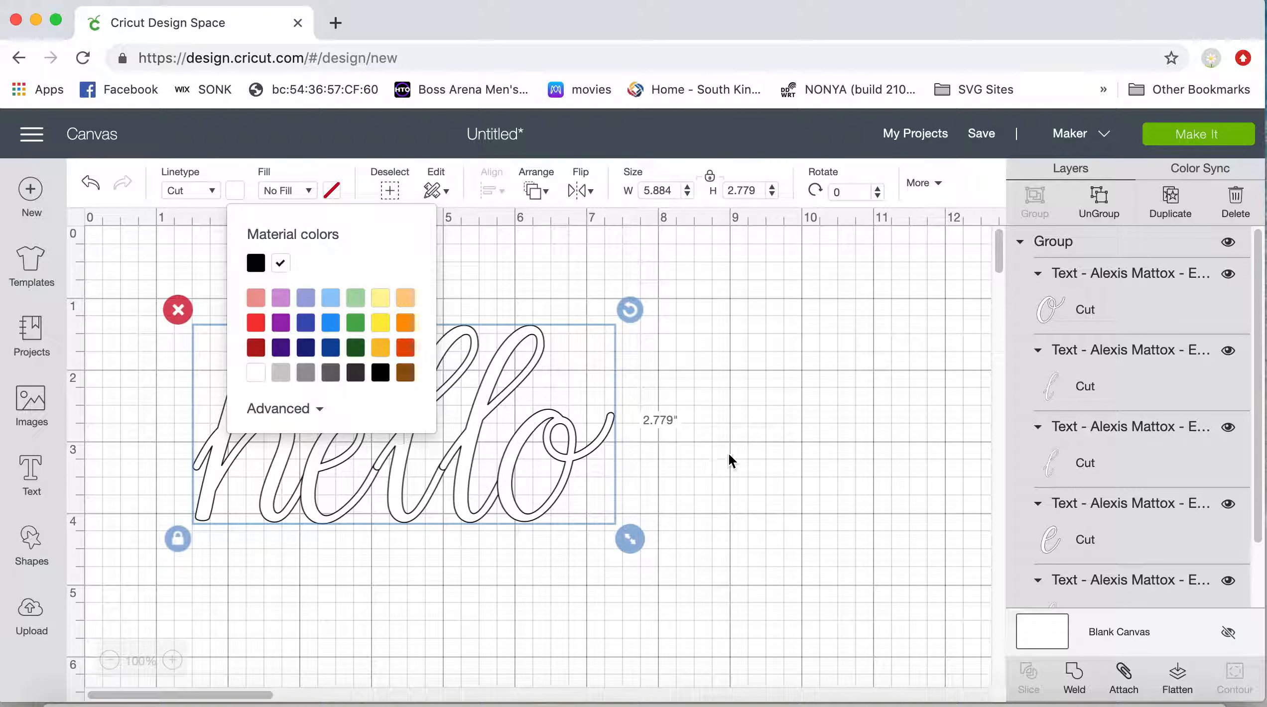
left_click(759, 424)
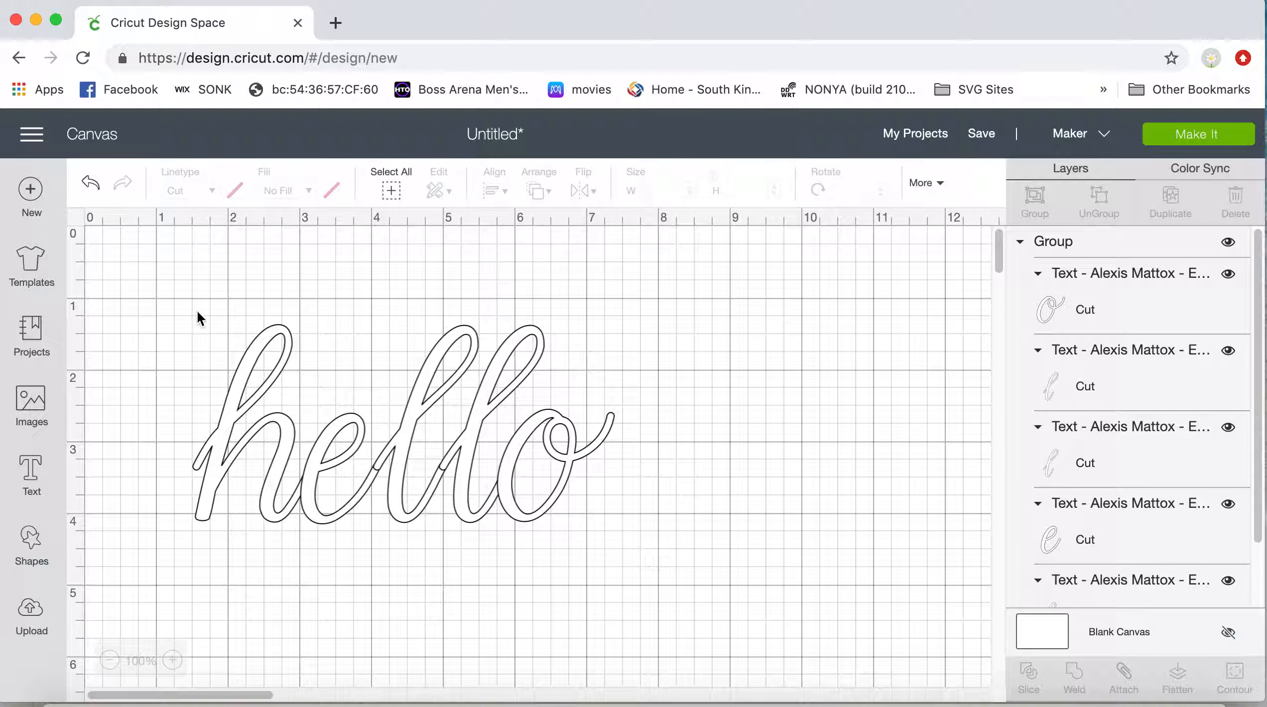
Step: Attach the grouped letters and examine their overlapping cut lines on the cutting mat at 150% zoom, returning to the canvas
left_click(248, 363)
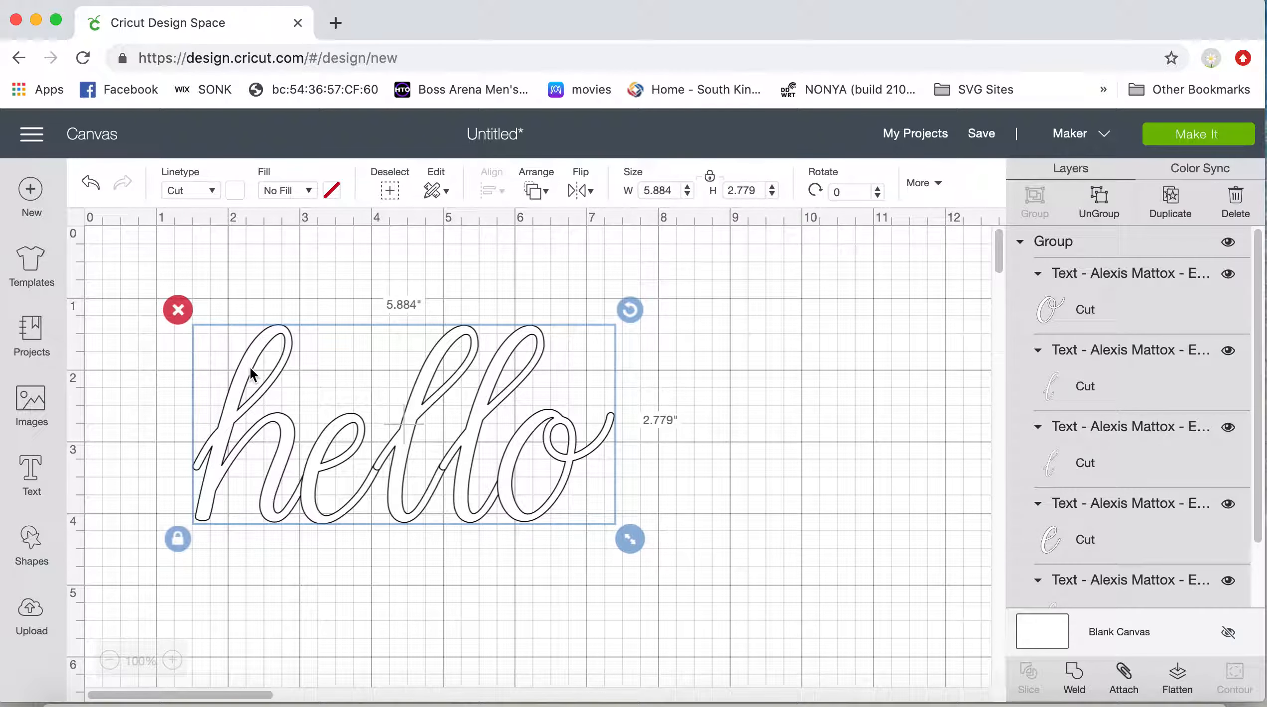
left_click(1122, 675)
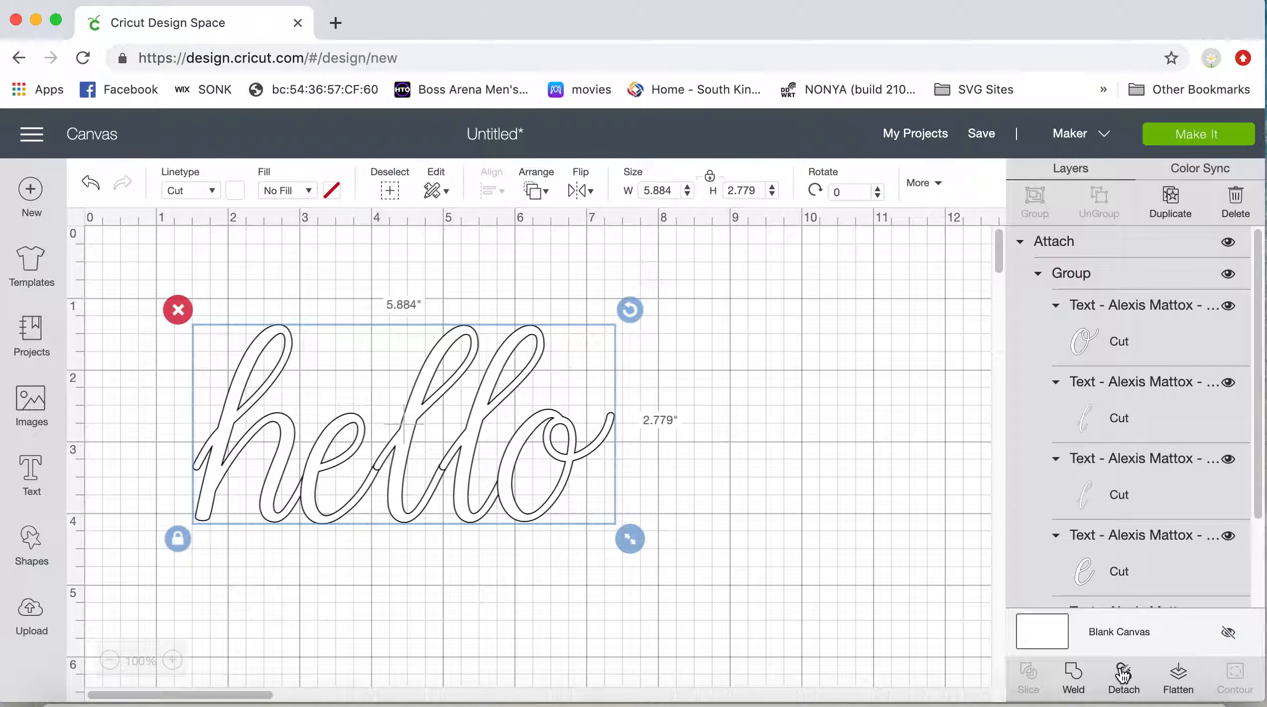
left_click(1181, 139)
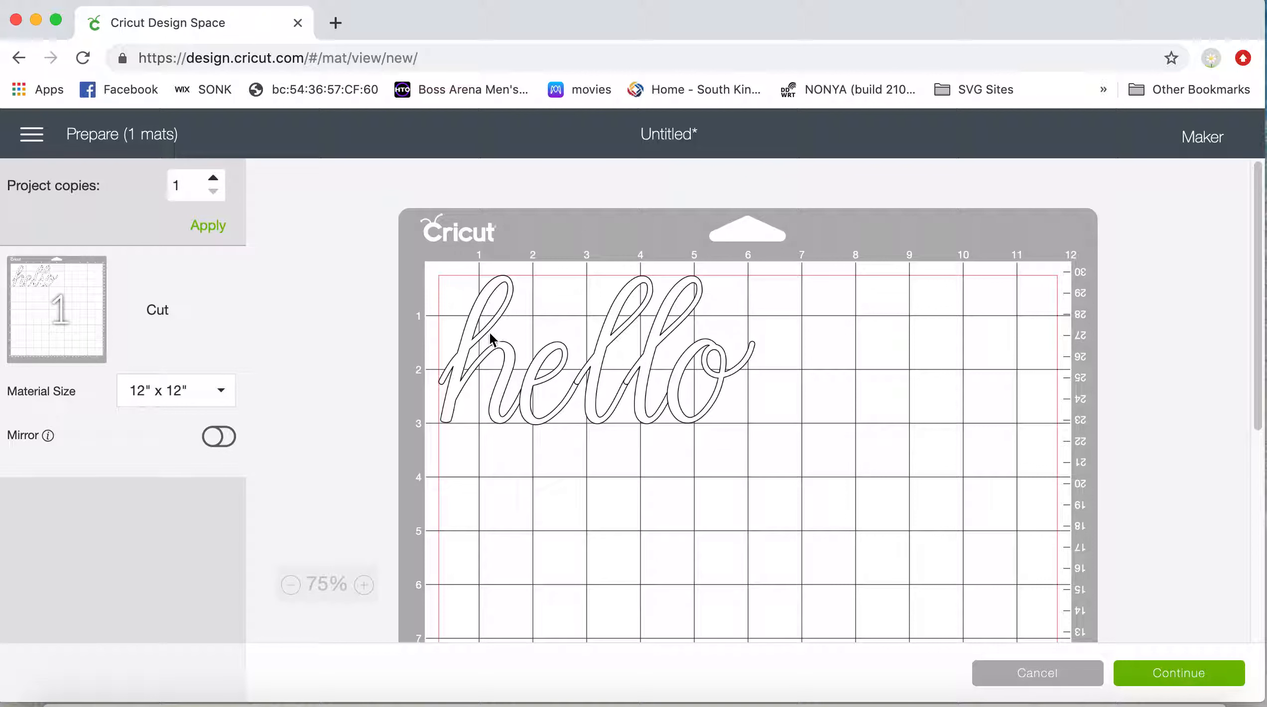
left_click(364, 584)
left_click(371, 586)
left_click(371, 585)
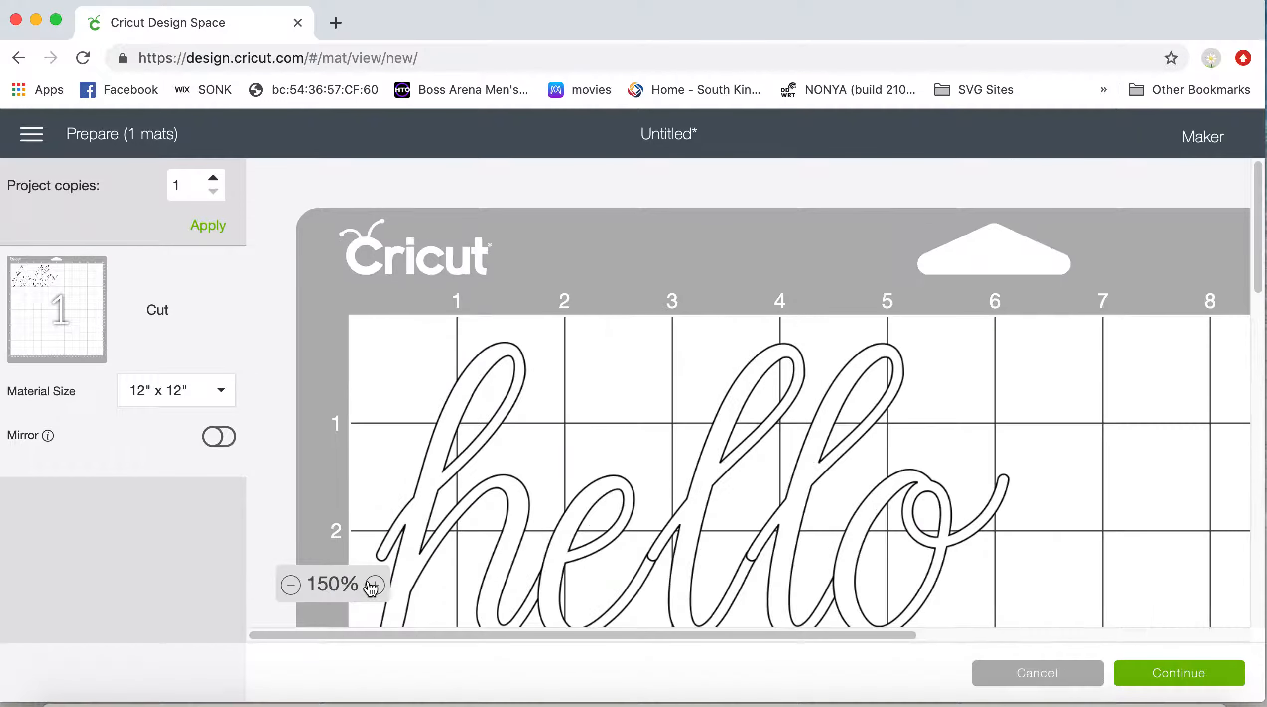
scroll(477, 440, "down", 3)
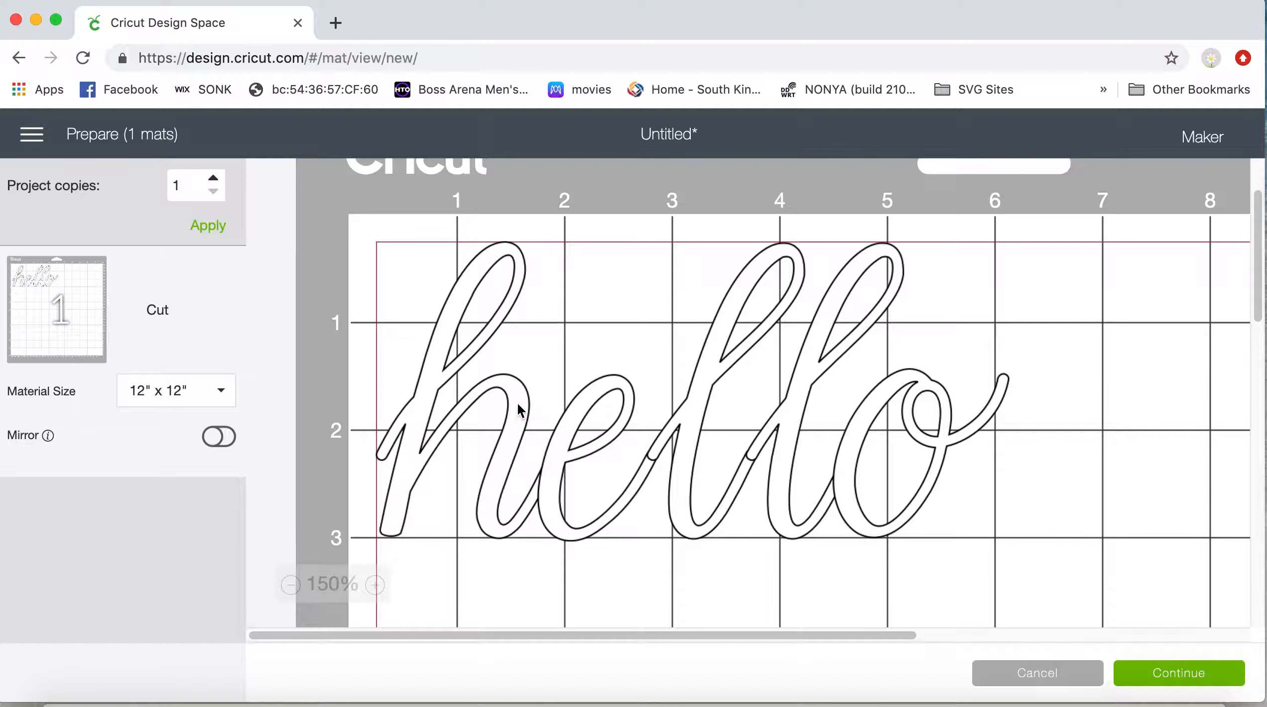
left_click(1039, 677)
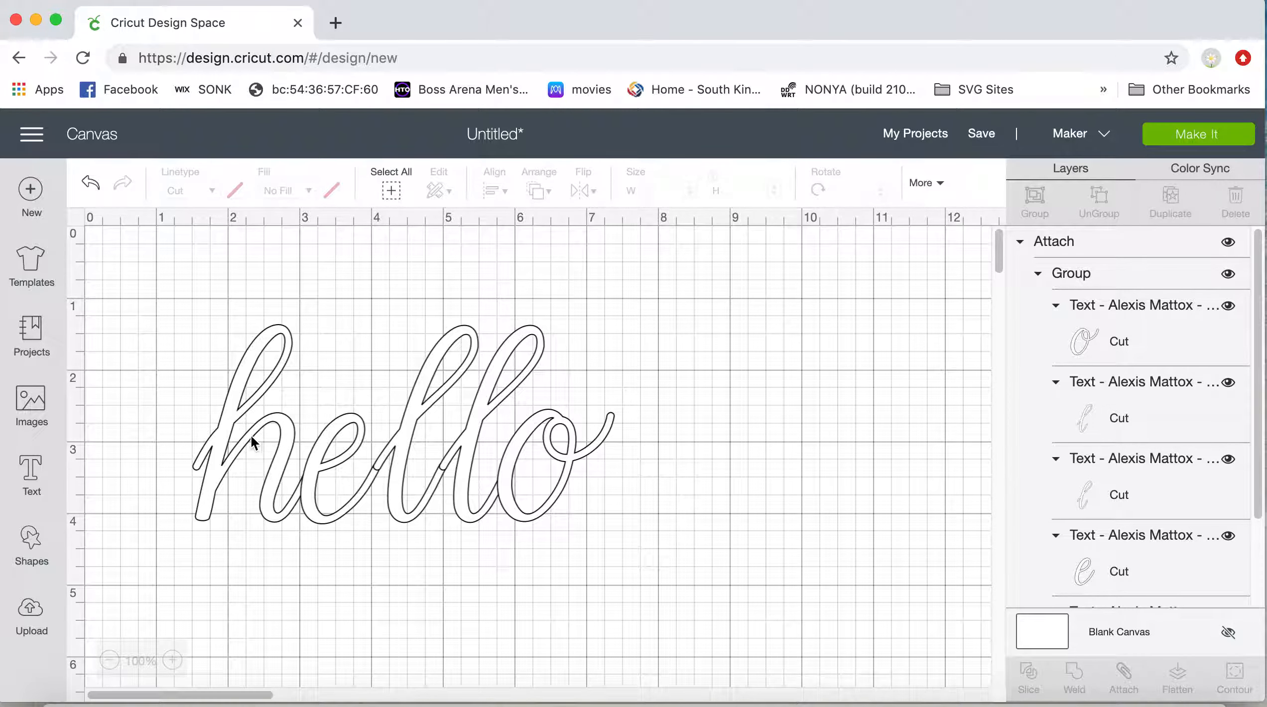
Step: Weld the attached letters into one shape and examine its cut lines on the cutting mat at 125% zoom, returning to the canvas
left_click(259, 397)
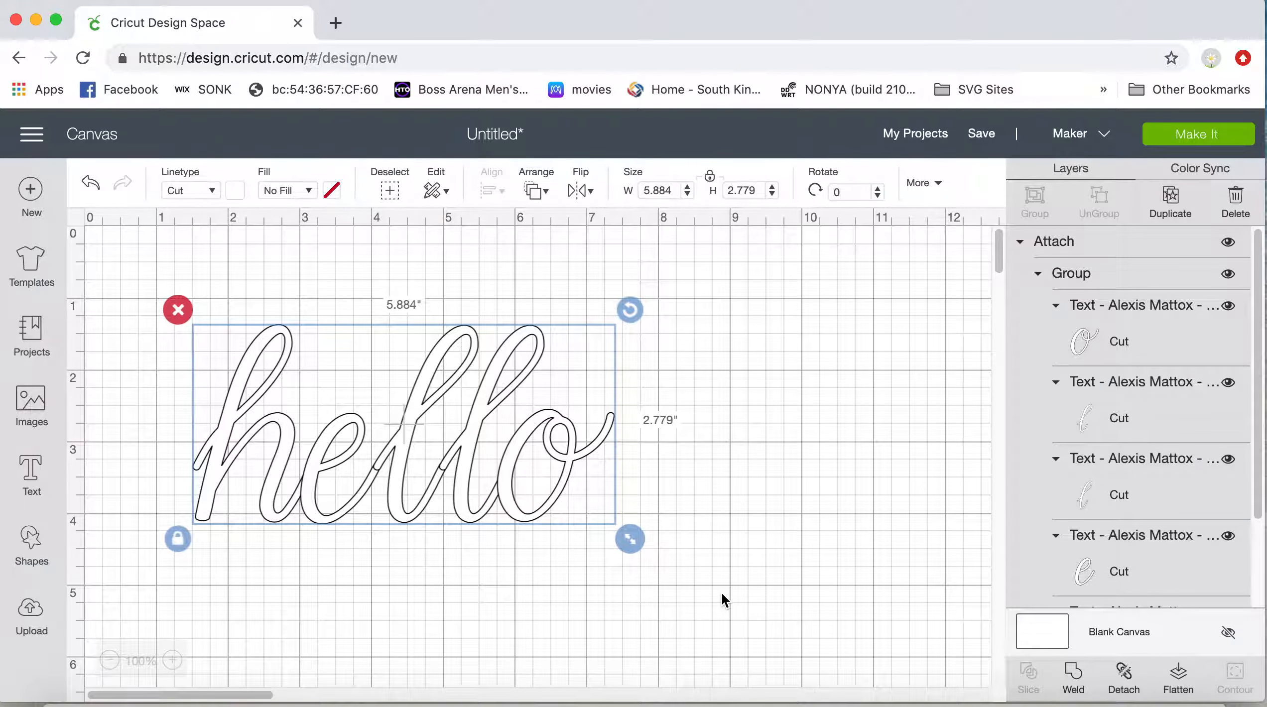
left_click(1074, 676)
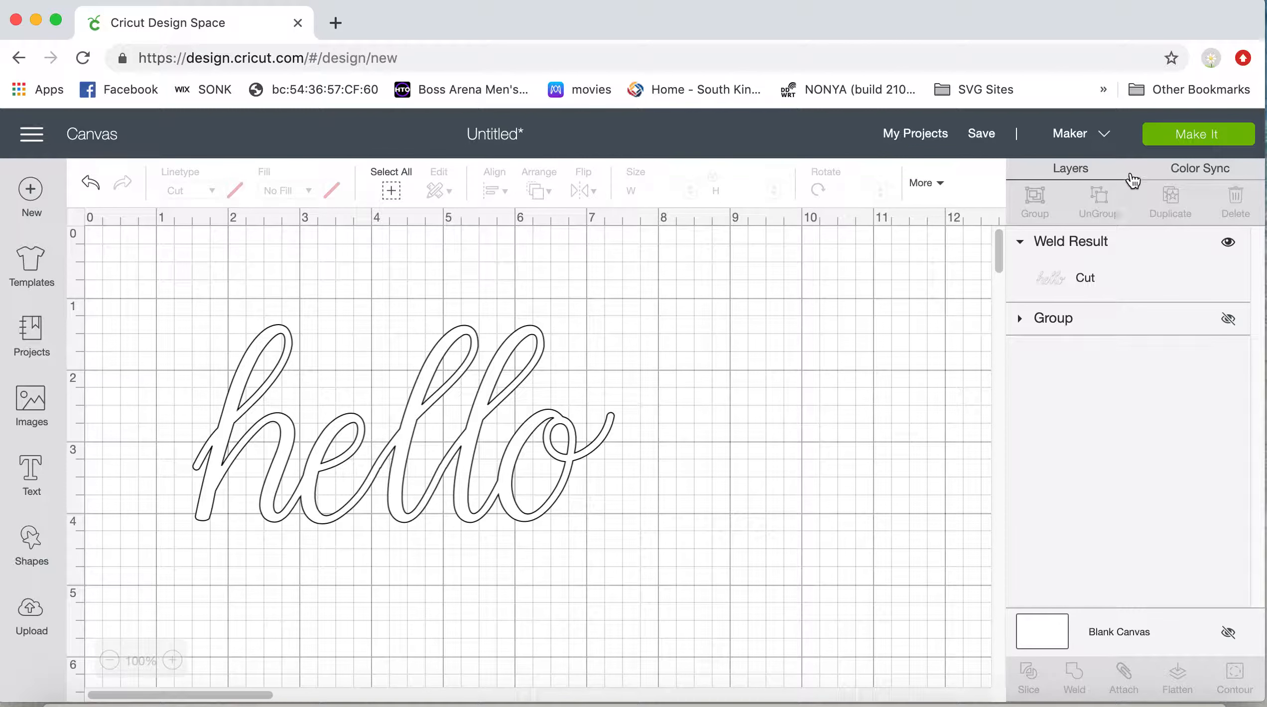
left_click(1165, 141)
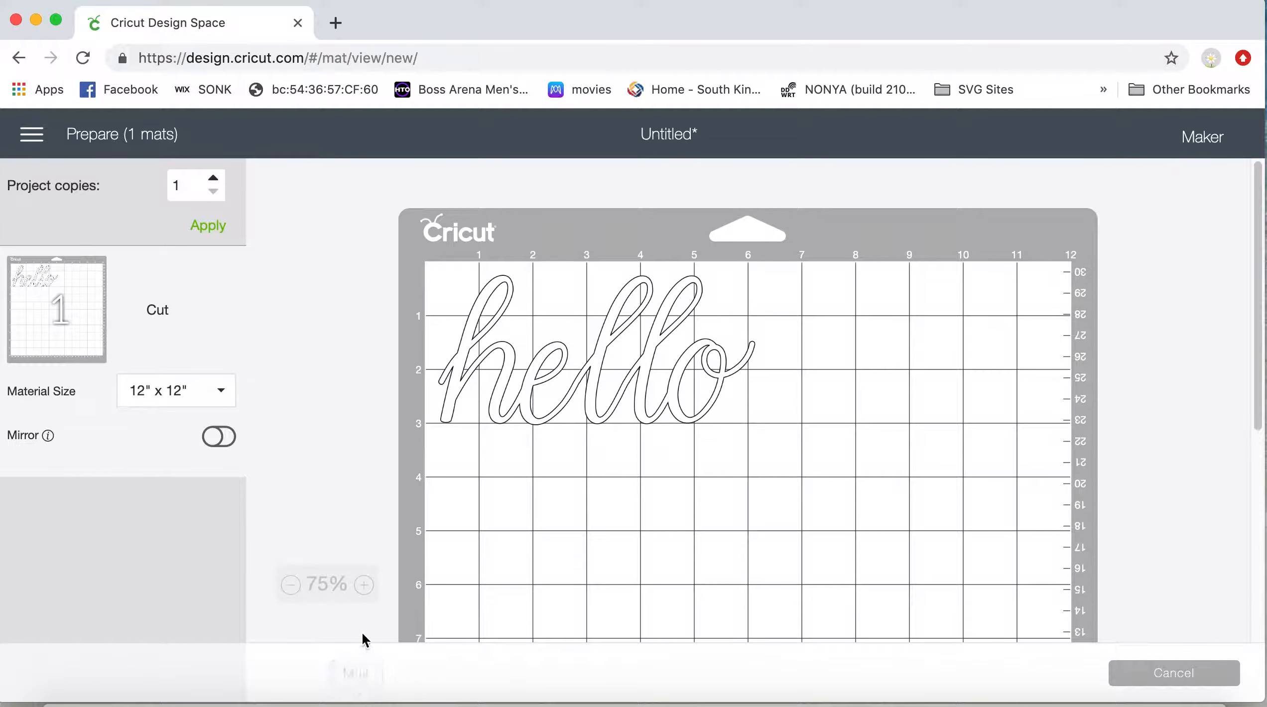
left_click(368, 585)
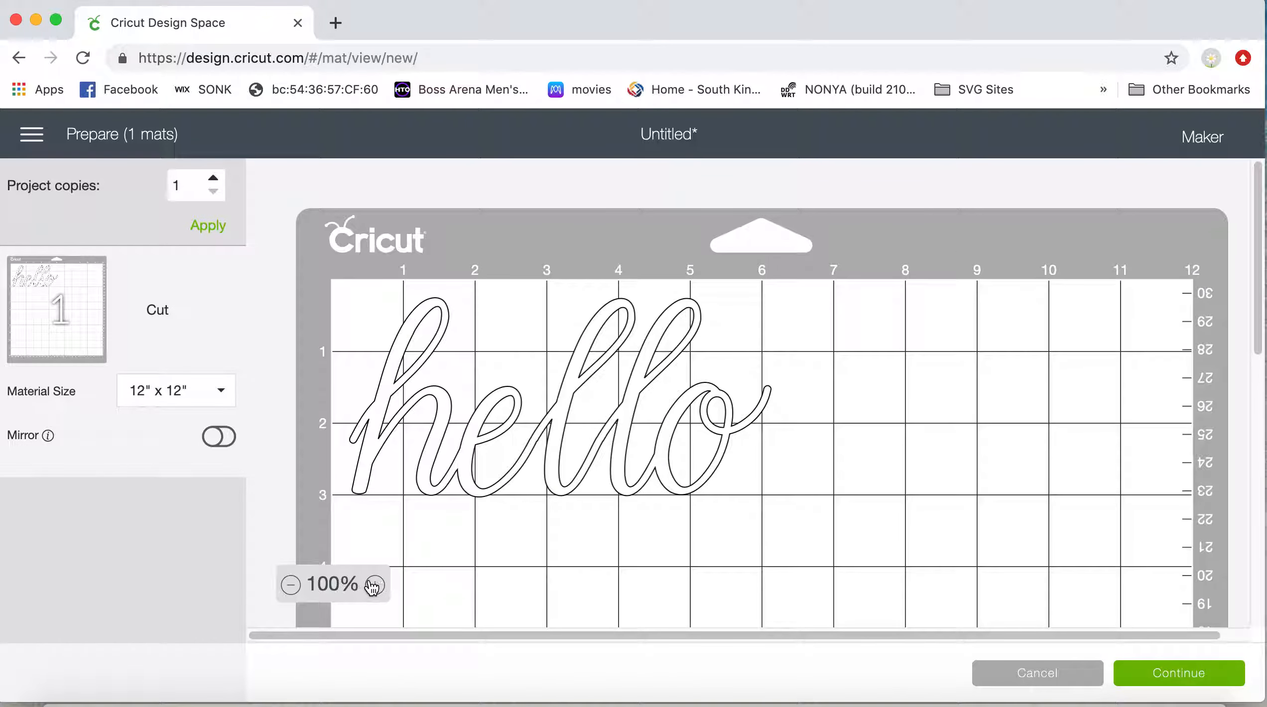
left_click(372, 585)
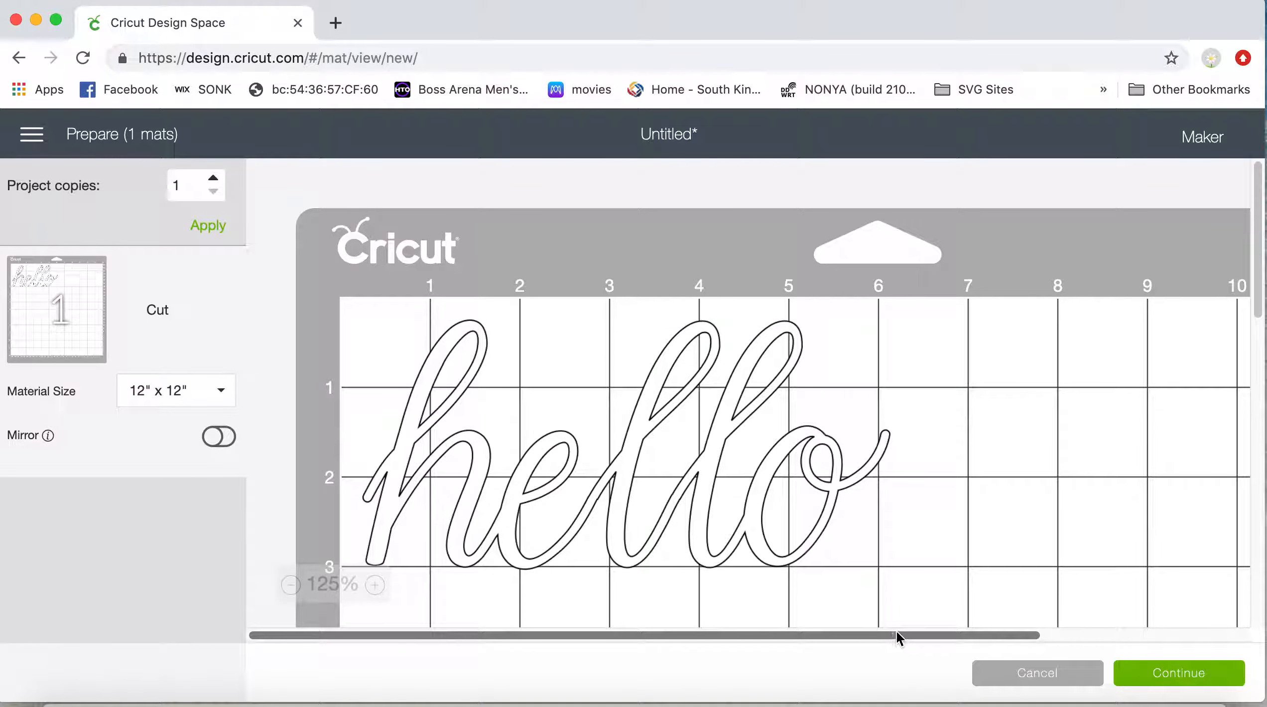
left_click(1038, 673)
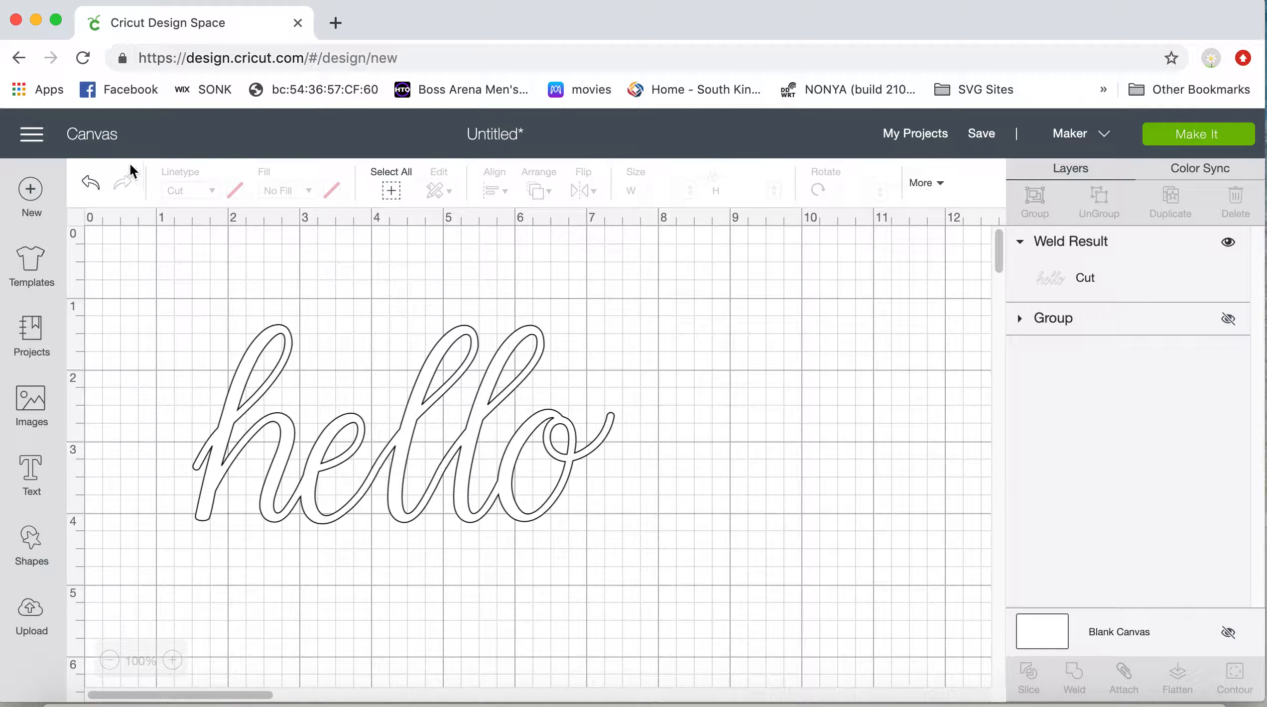
Step: Undo the weld and detach the word
left_click(90, 187)
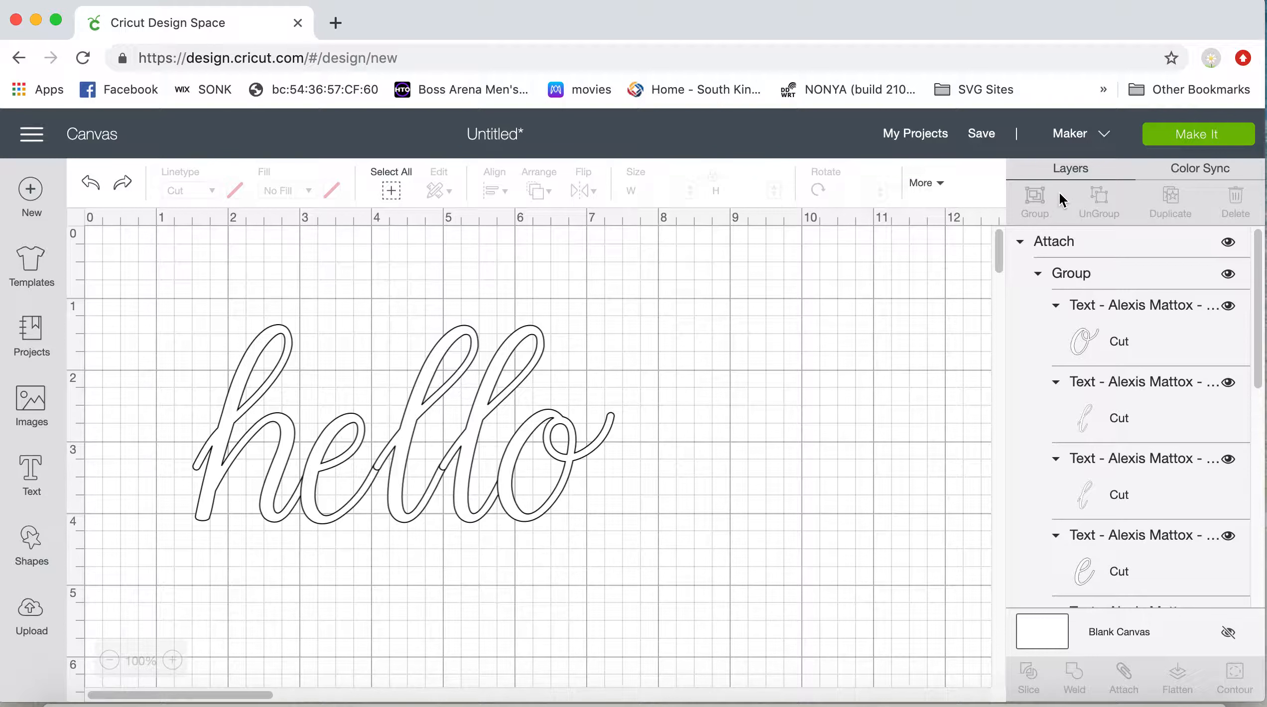
left_click(528, 431)
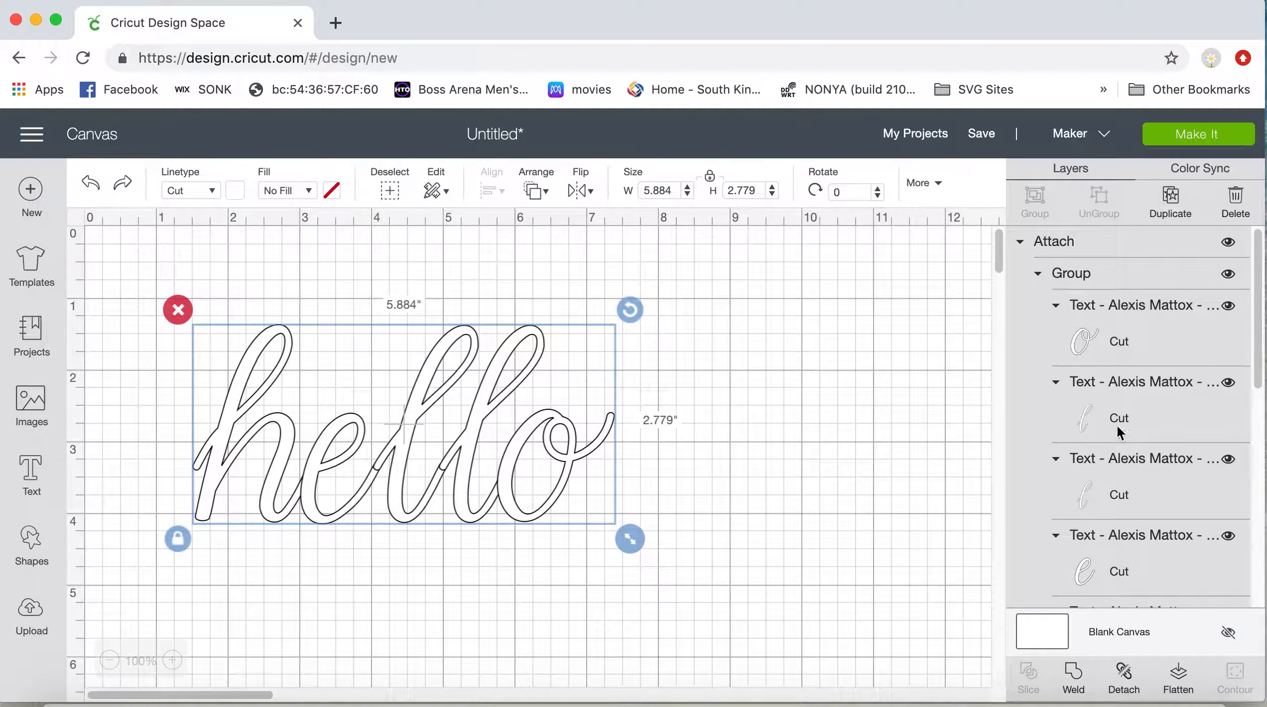
left_click(1125, 677)
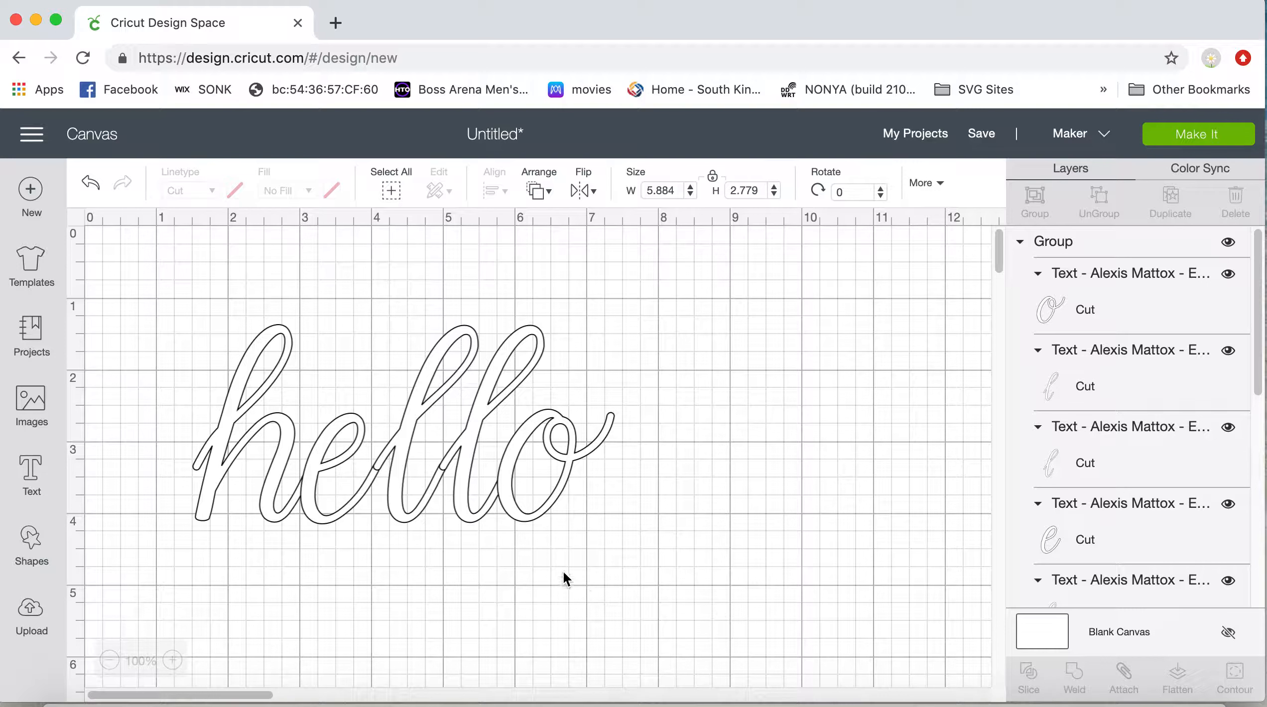
Step: Ungroup the word into individual letters and nudge the o slightly left to overlap the second l more, deselecting it
left_click(507, 461)
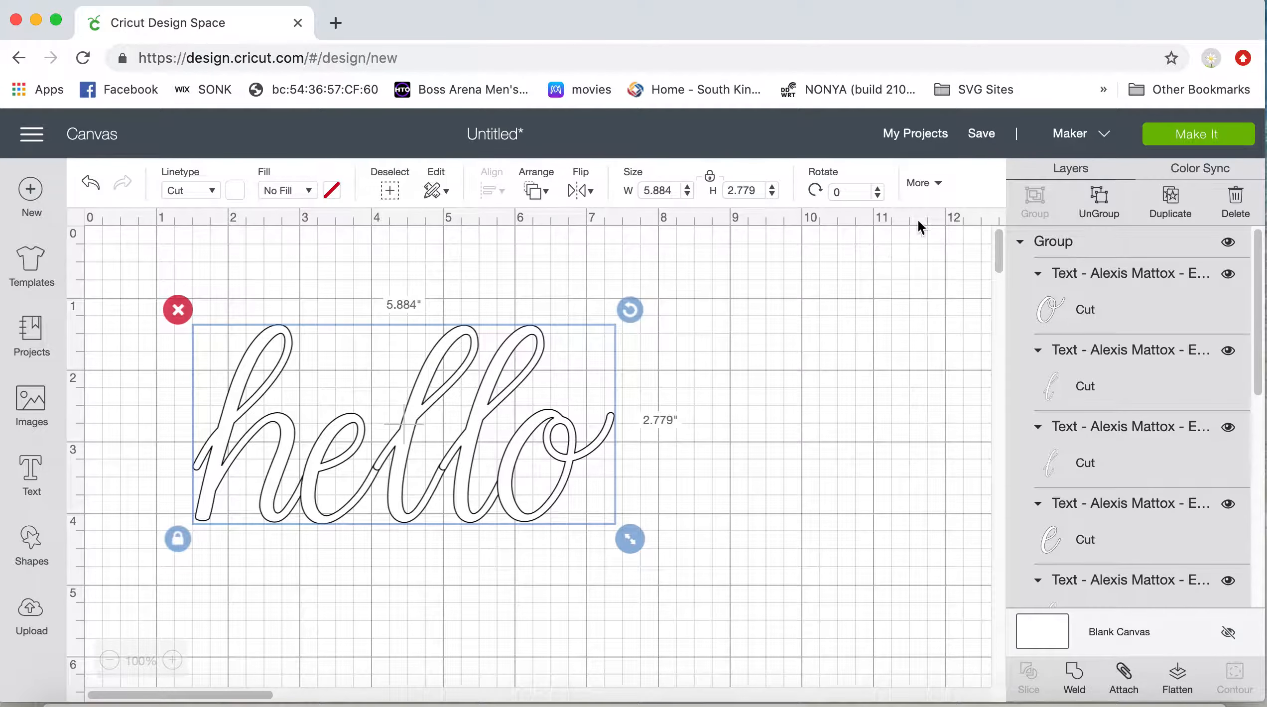
left_click(1097, 199)
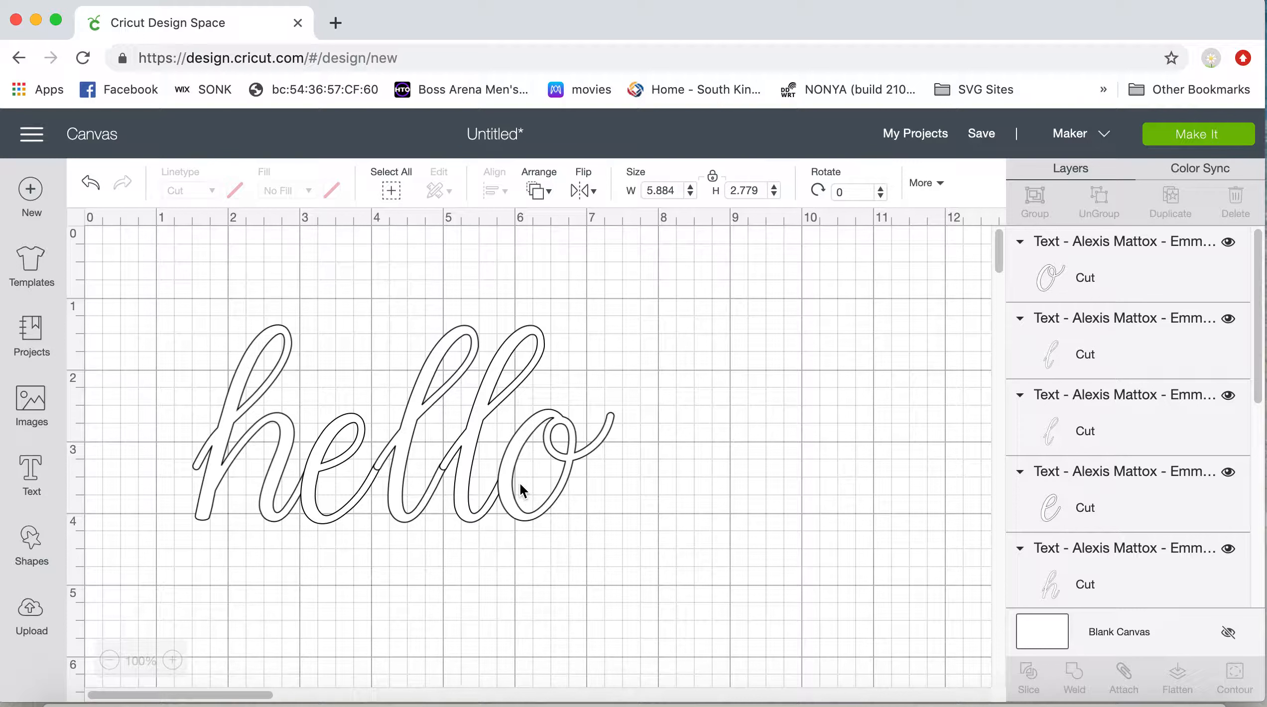
left_click(519, 448)
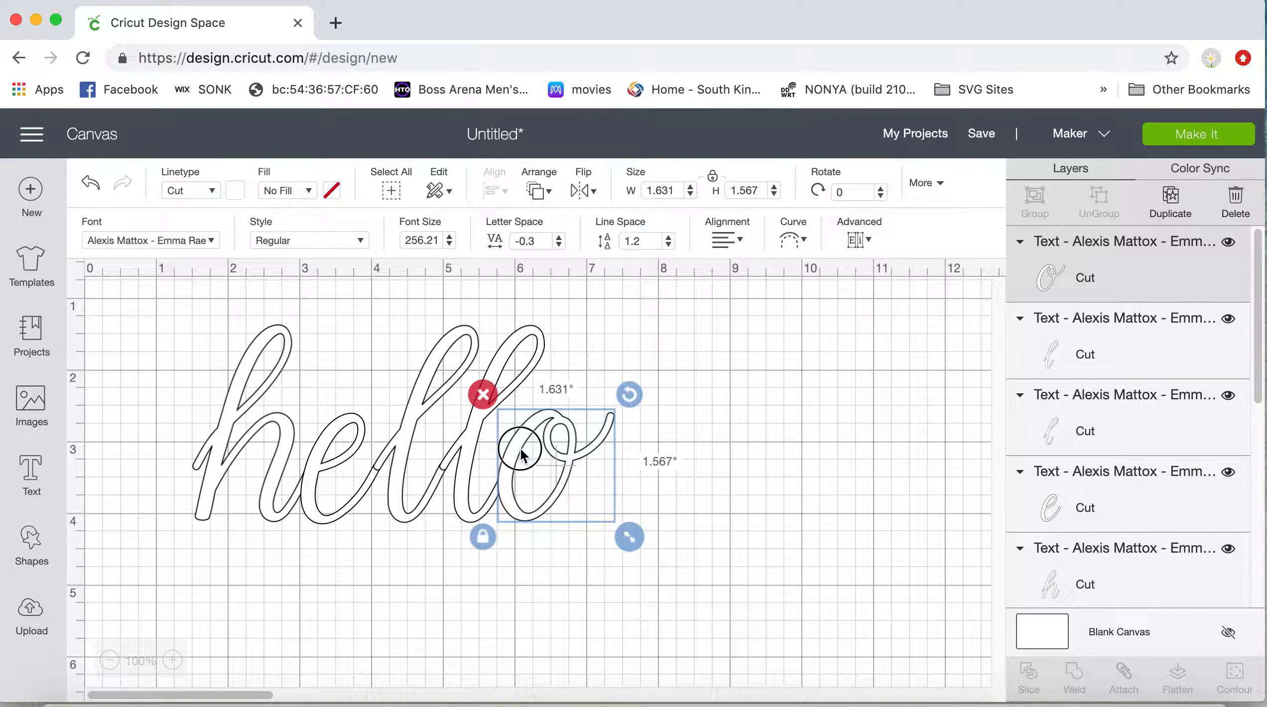
left_click_drag(520, 448, 516, 448)
left_click(658, 497)
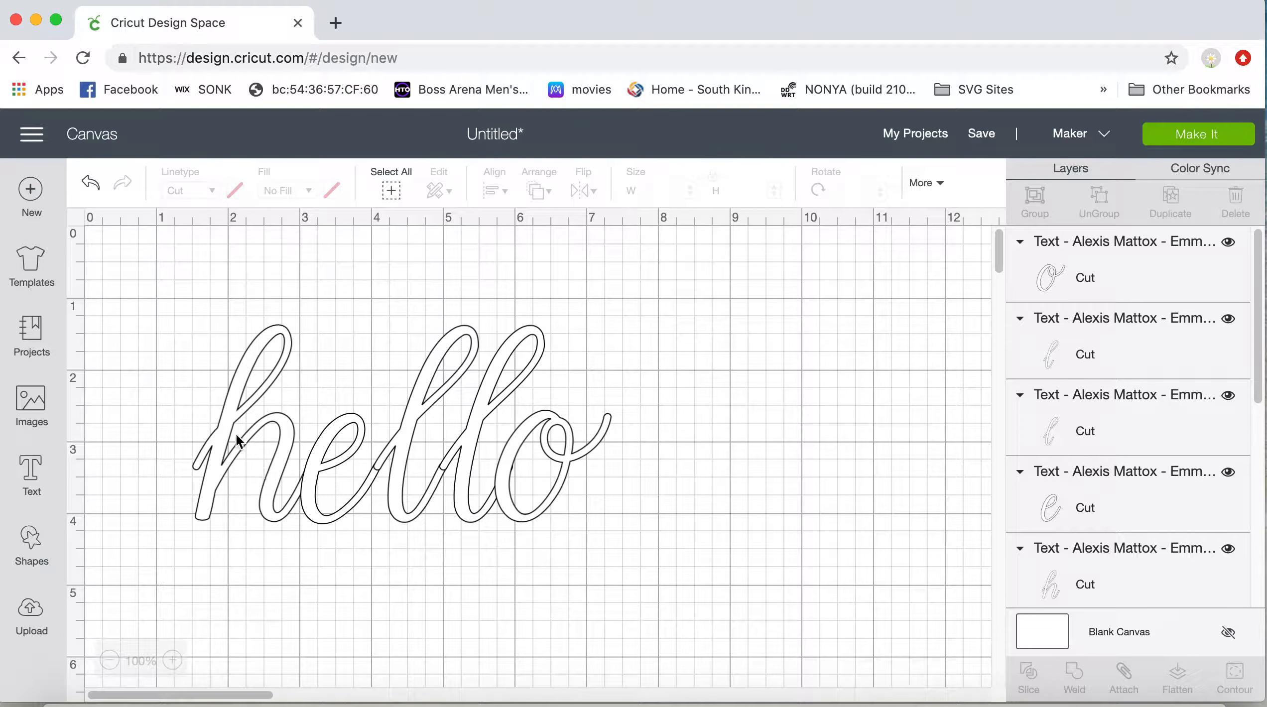
Step: Weld all five letters into one shape, and hide and collapse the weld result layer
left_click_drag(140, 282, 640, 553)
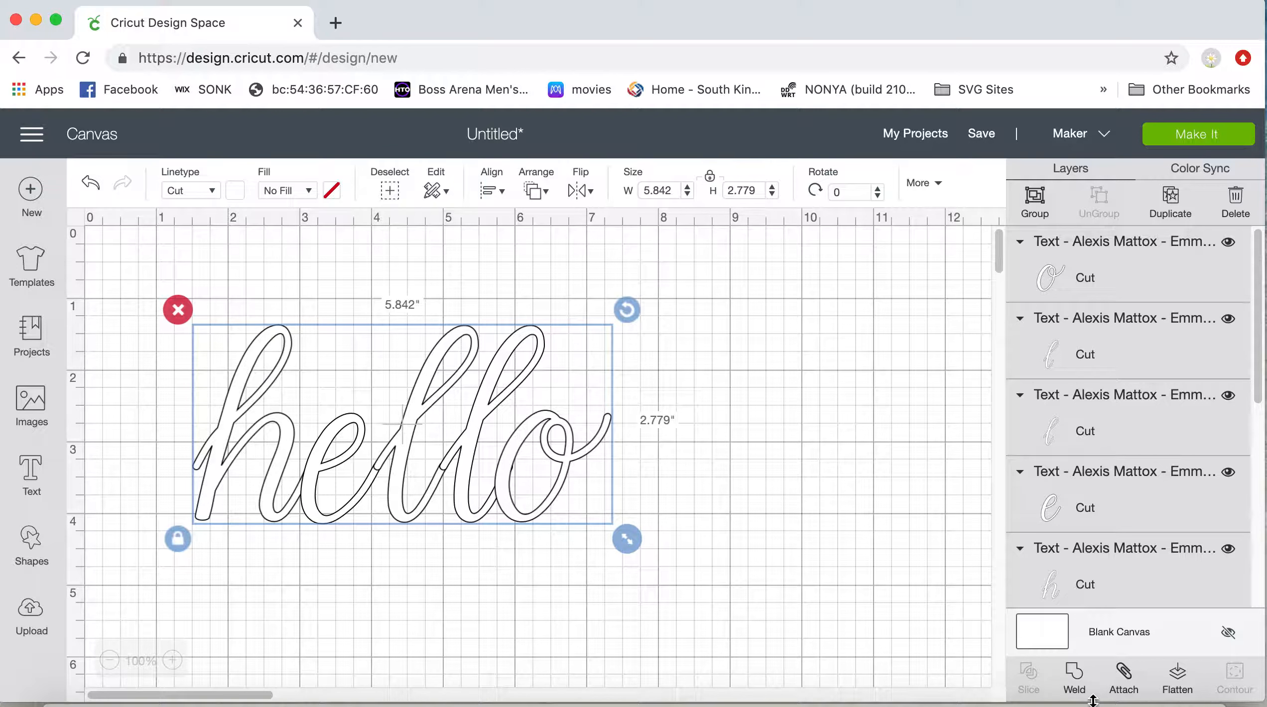
left_click(1072, 678)
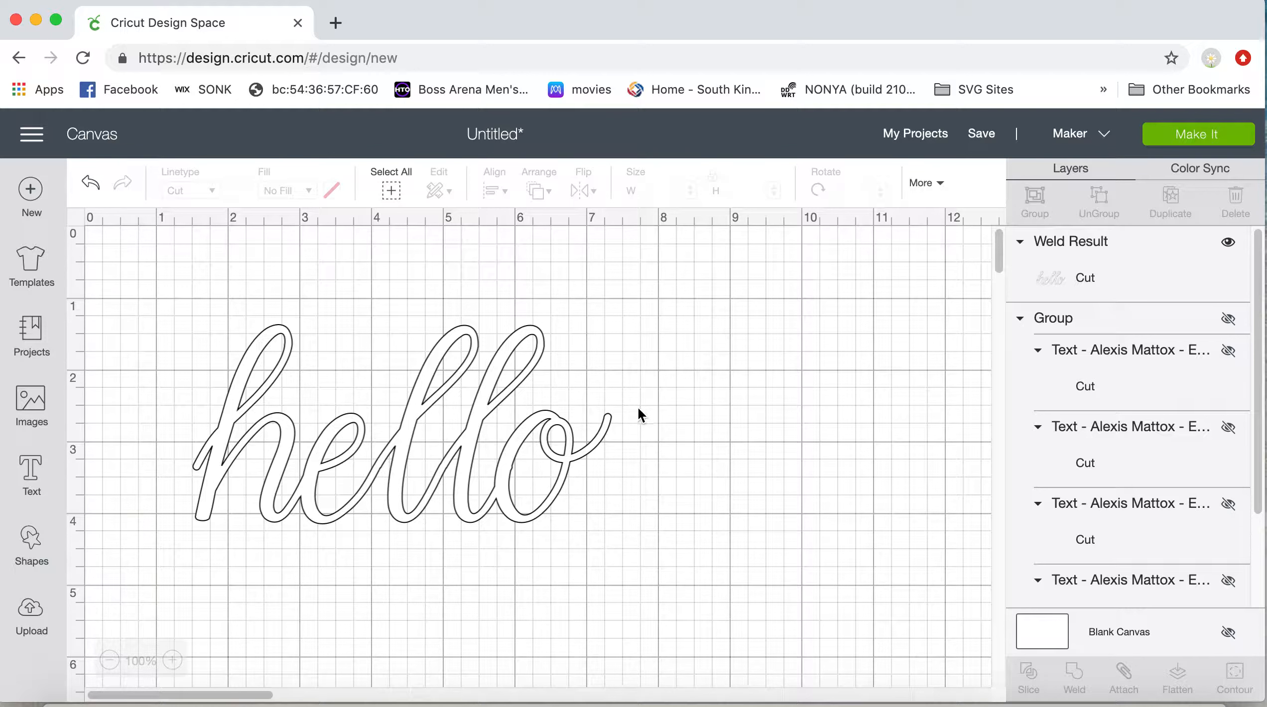
left_click(1229, 242)
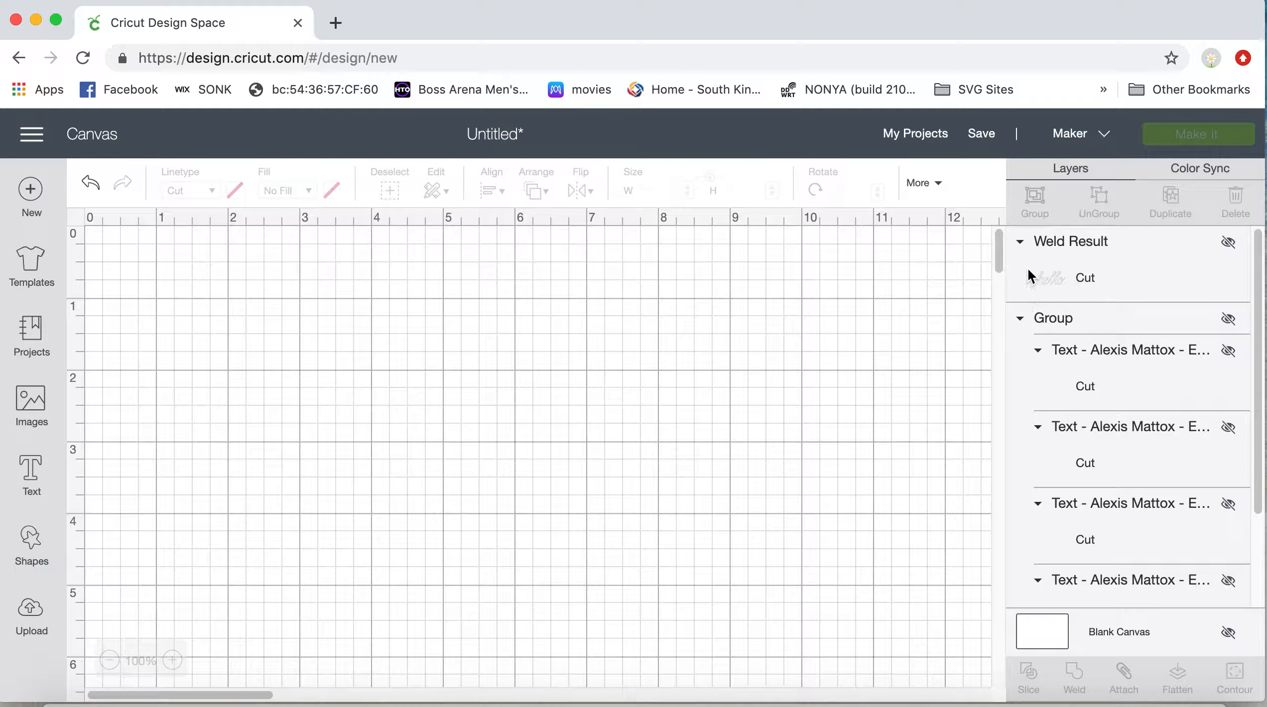
left_click(1020, 243)
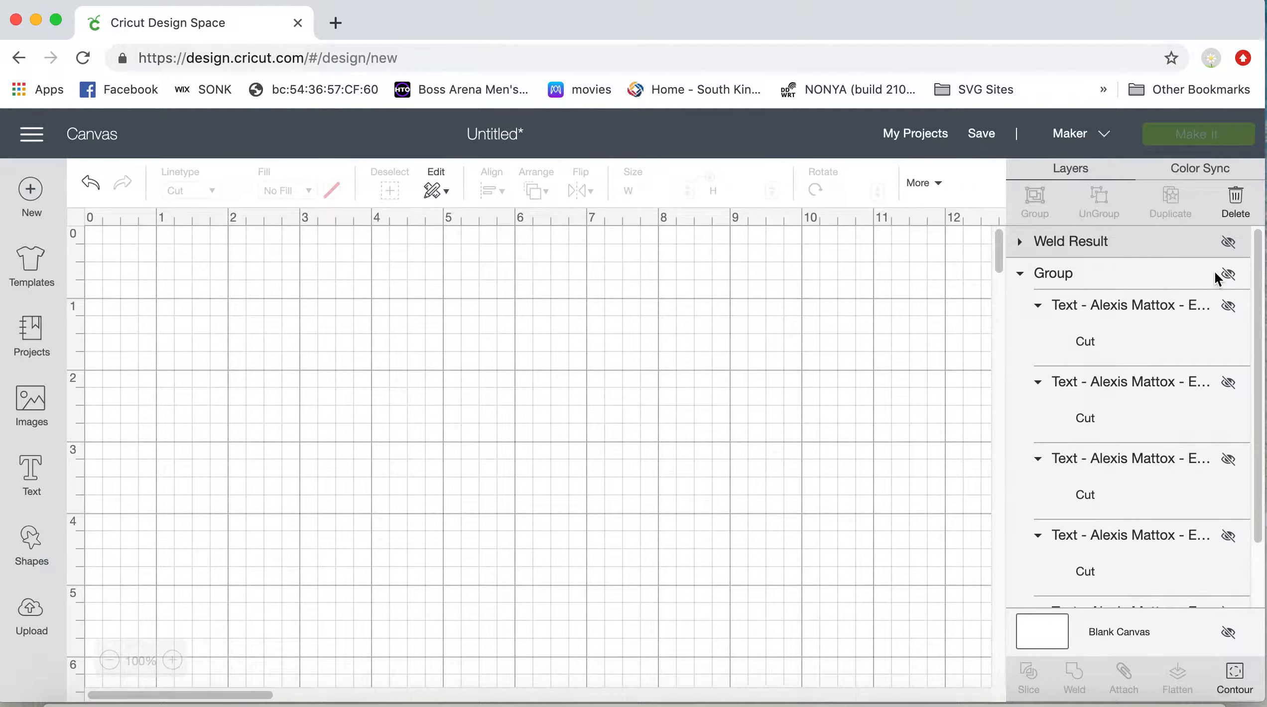
Step: Show the hidden letter group and weld its letters into one shape
left_click(1229, 275)
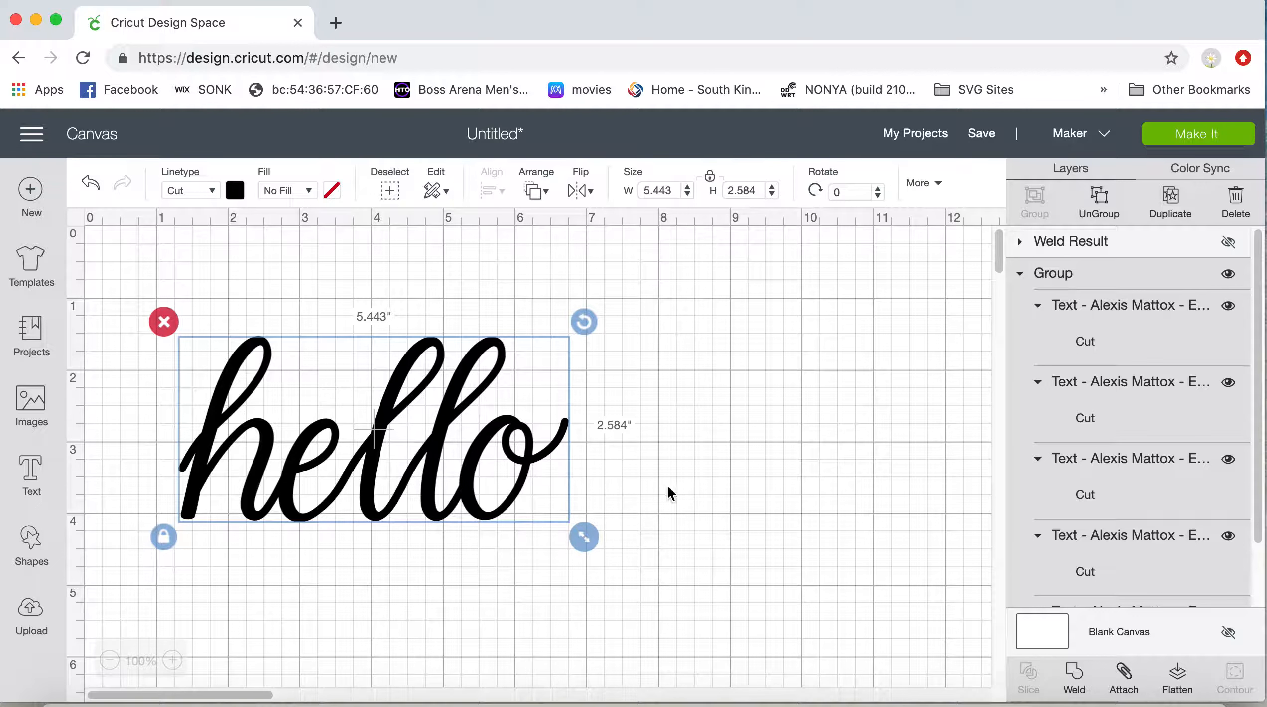
left_click(1075, 676)
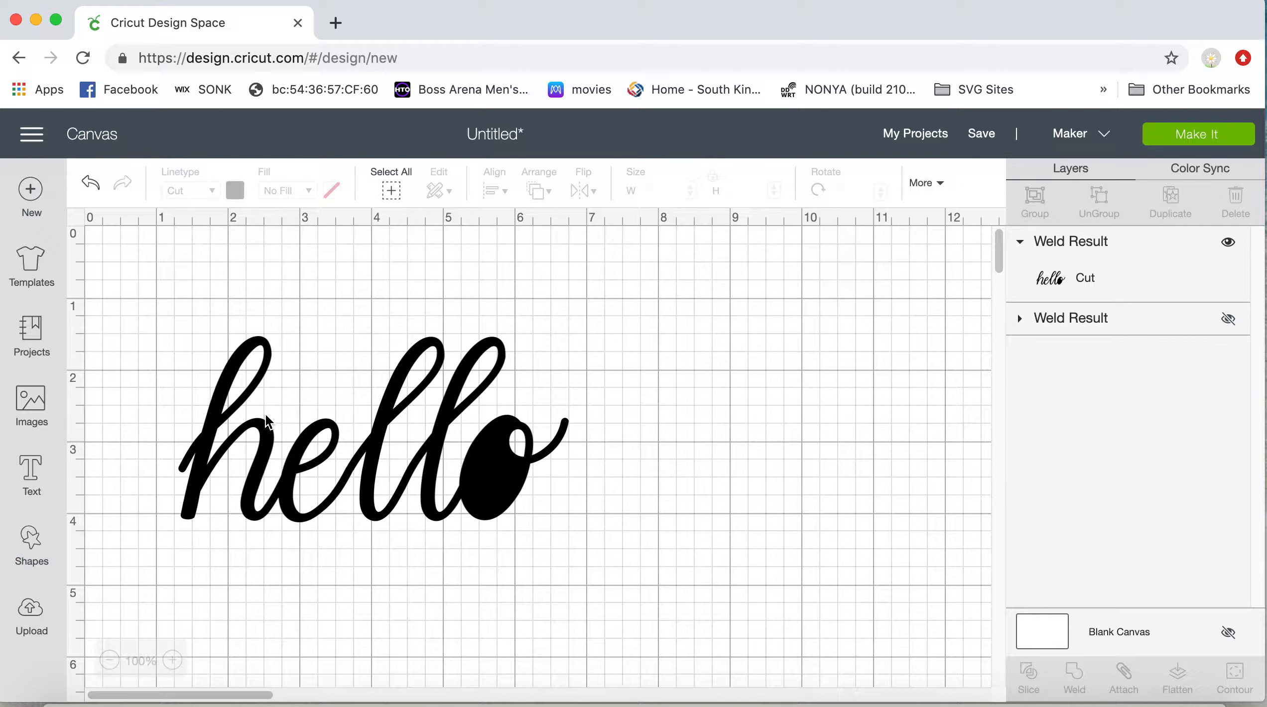
Step: Undo the last weld of the word to restore its letter group
left_click(270, 433)
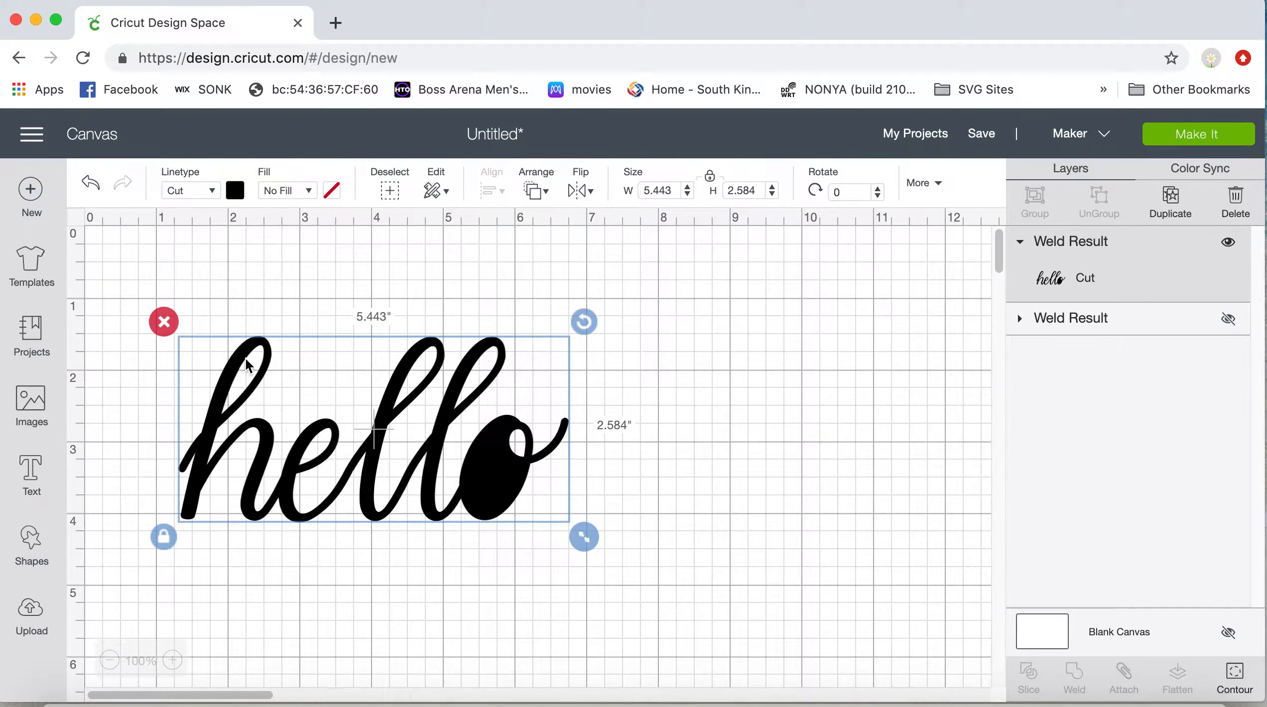
left_click(90, 185)
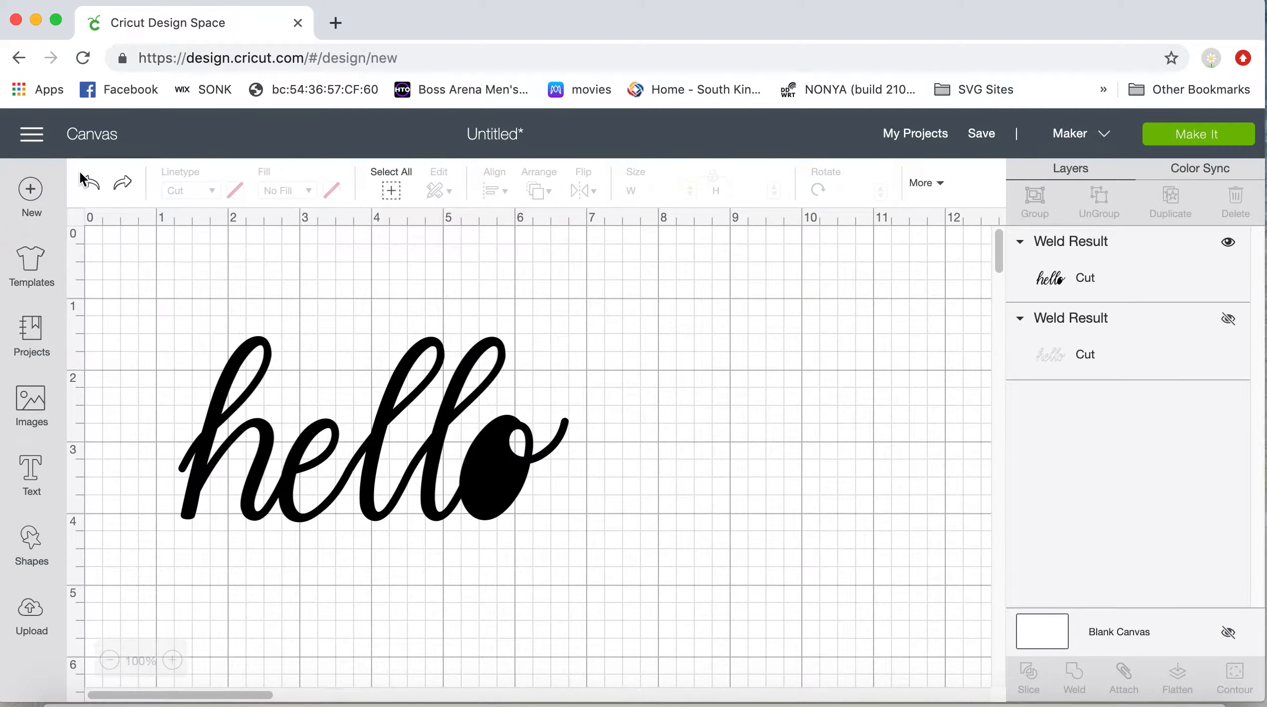
left_click(88, 185)
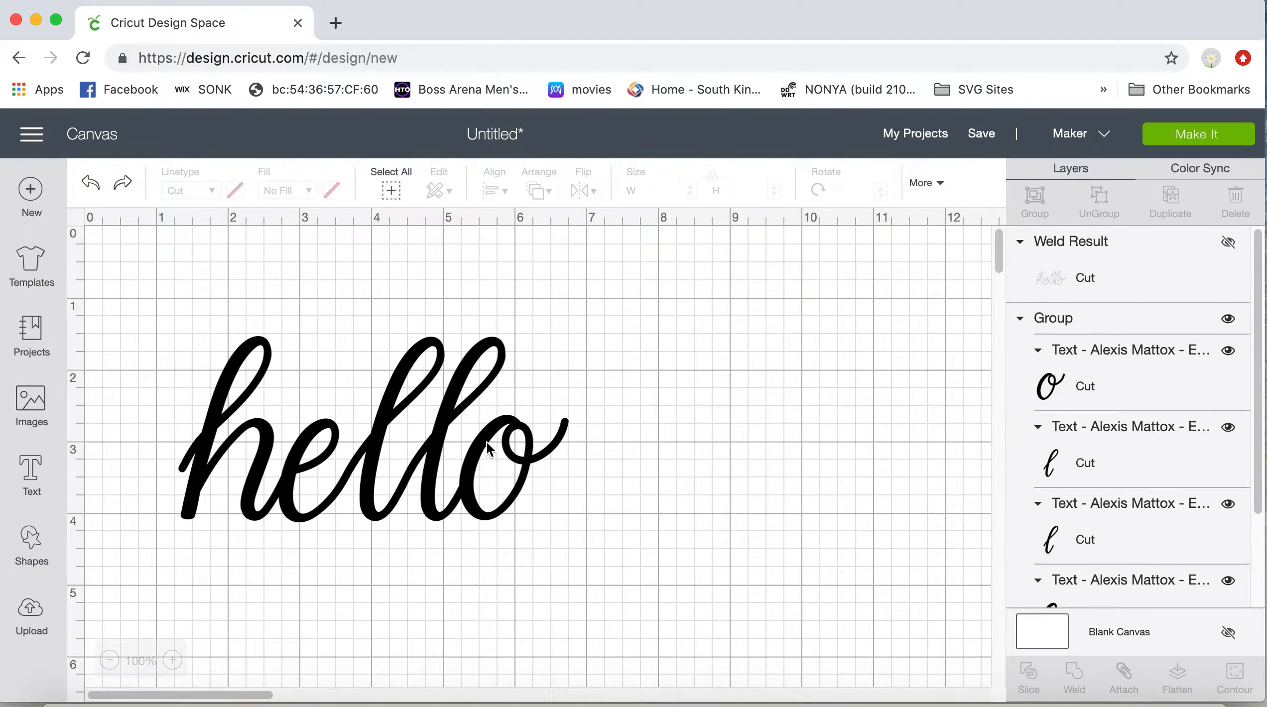
Step: Ungroup the word into individual letters, nudge the o slightly right so it overlaps the second l less, and deselect it
left_click(487, 440)
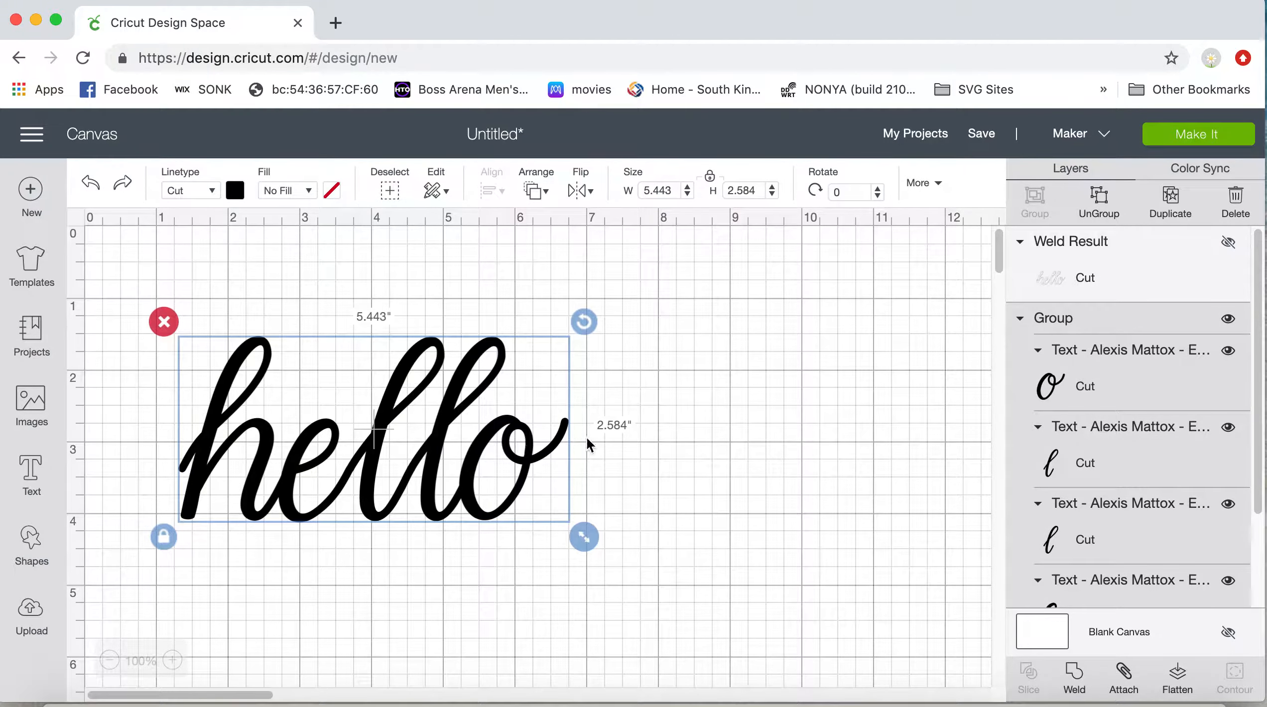
left_click(1100, 202)
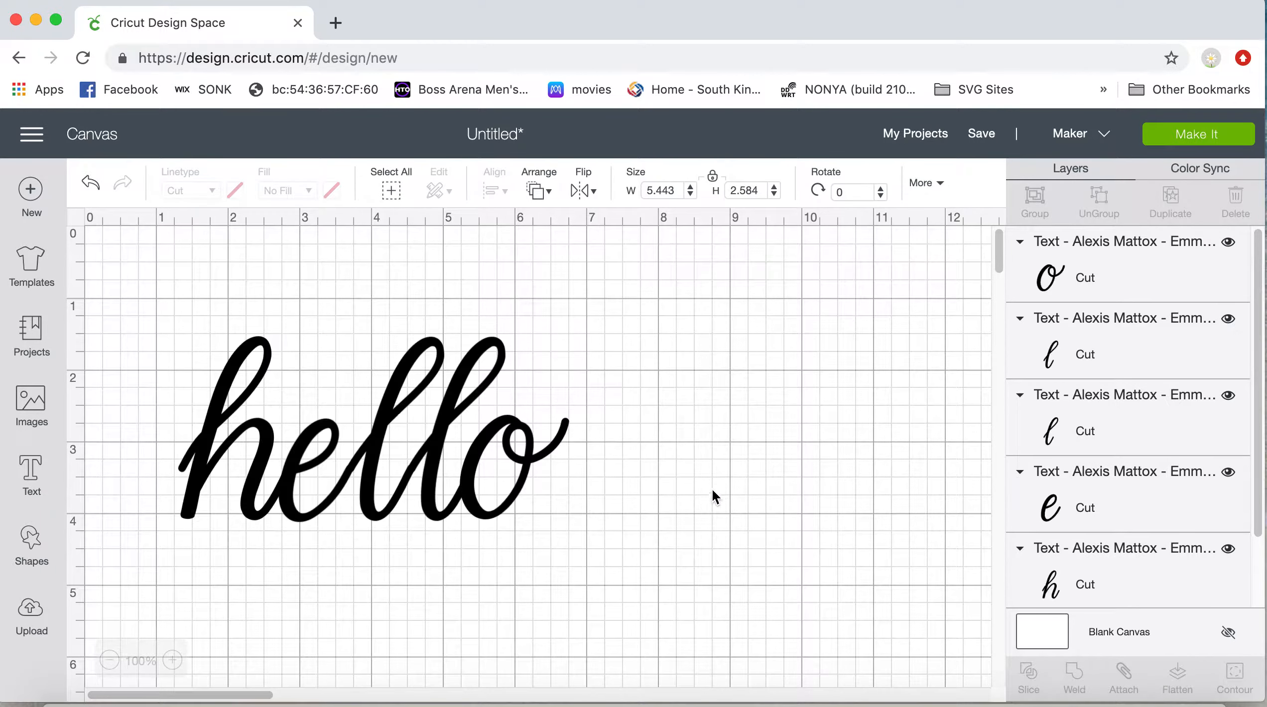
left_click(491, 451)
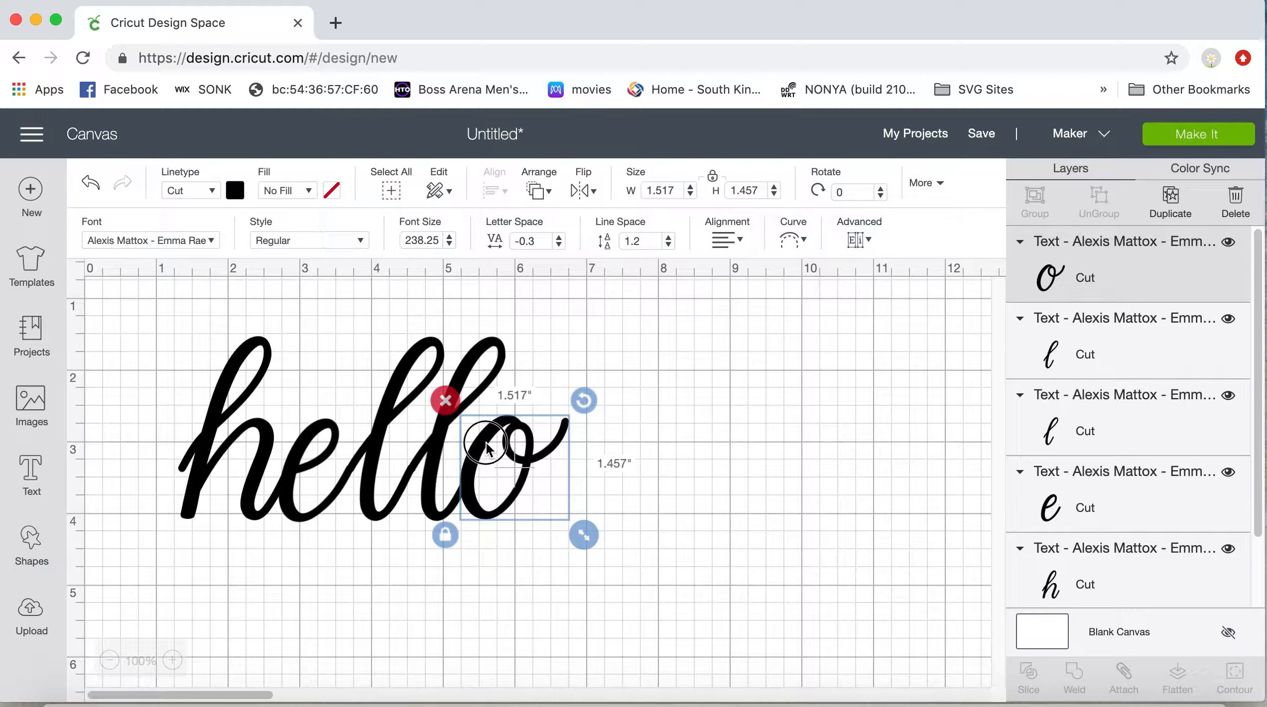
left_click_drag(487, 443, 492, 448)
left_click(719, 512)
Step: Weld all five letters into one shape and change the welded word's material color to white, leaving it deselected
left_click_drag(128, 325, 672, 582)
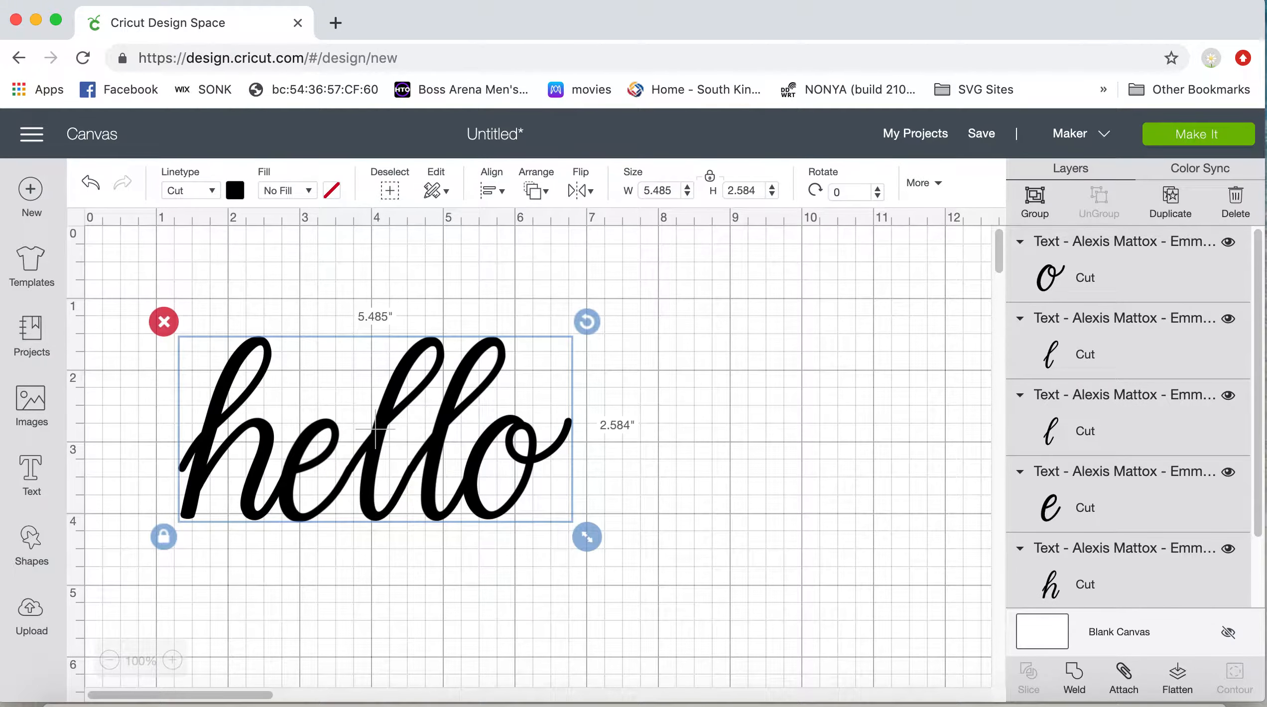
left_click(1075, 675)
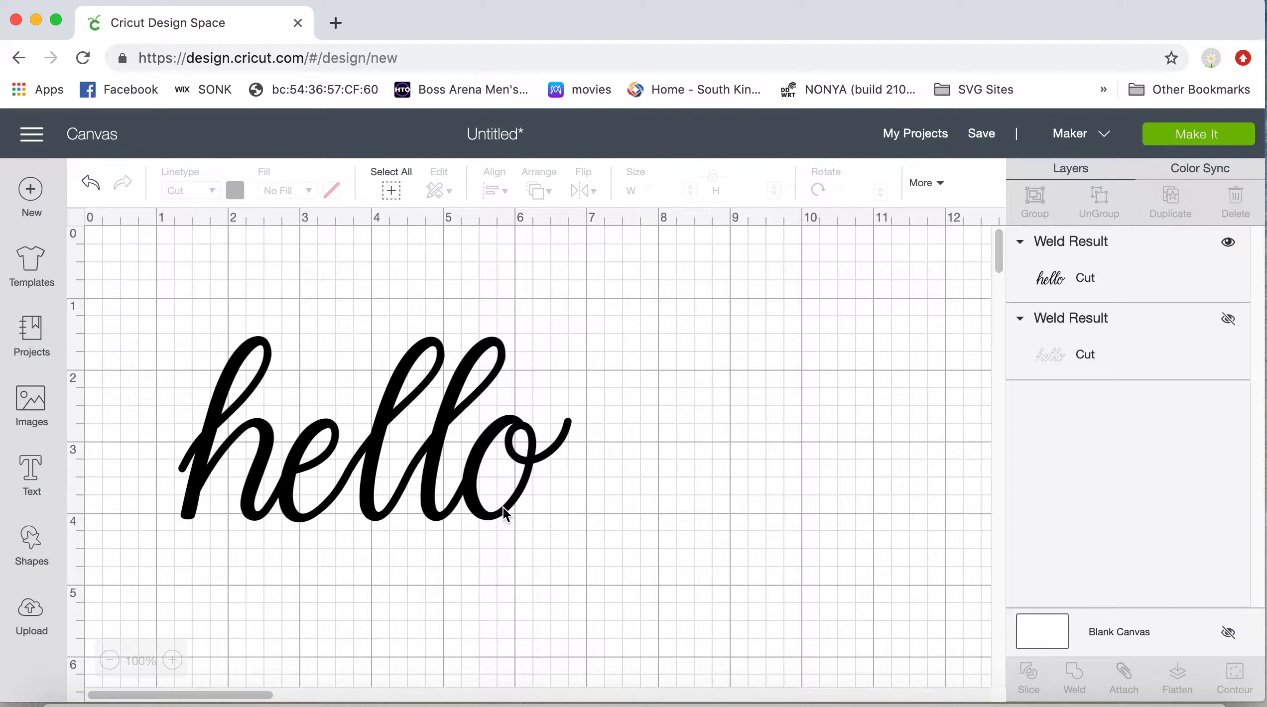
left_click(273, 433)
left_click(237, 192)
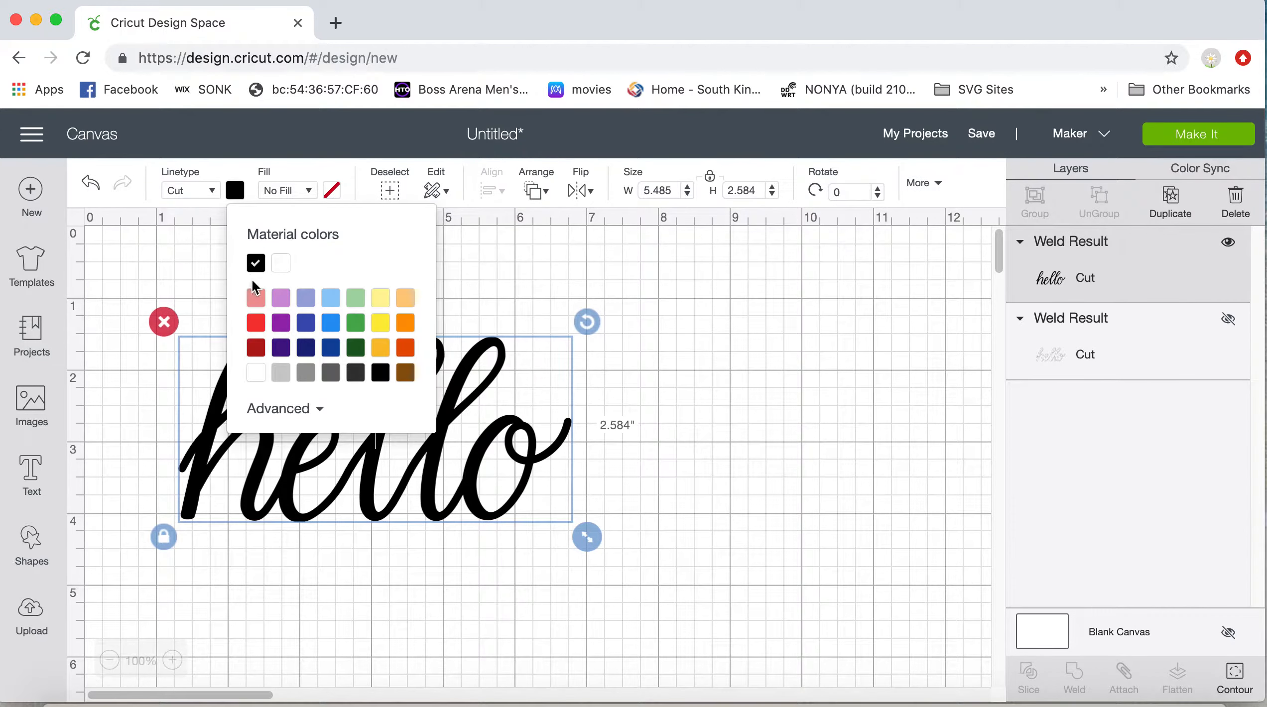
left_click(256, 373)
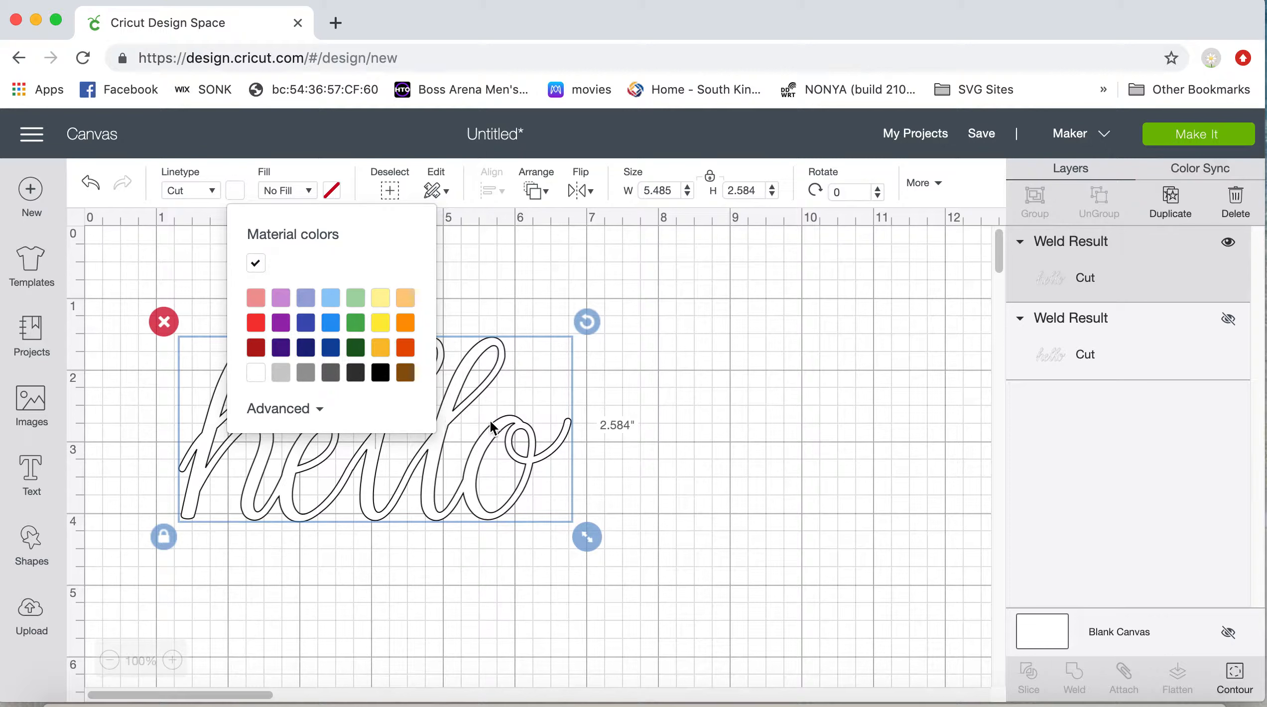
left_click(681, 519)
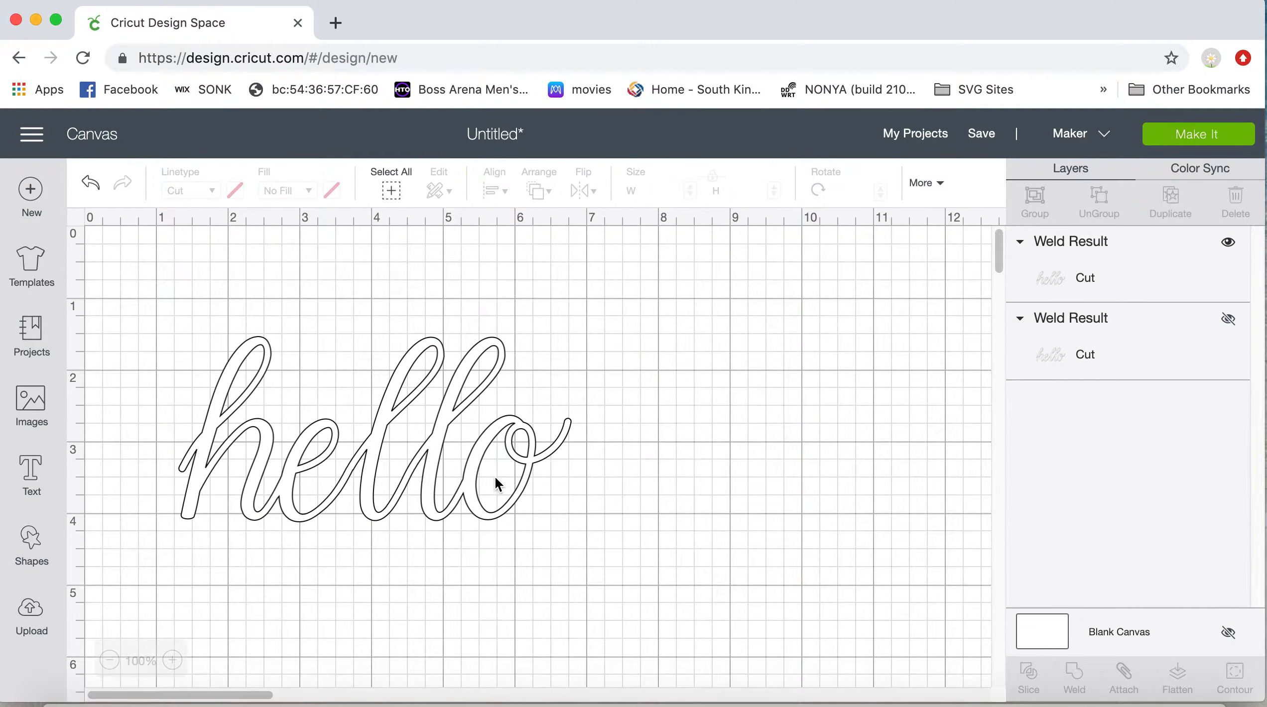